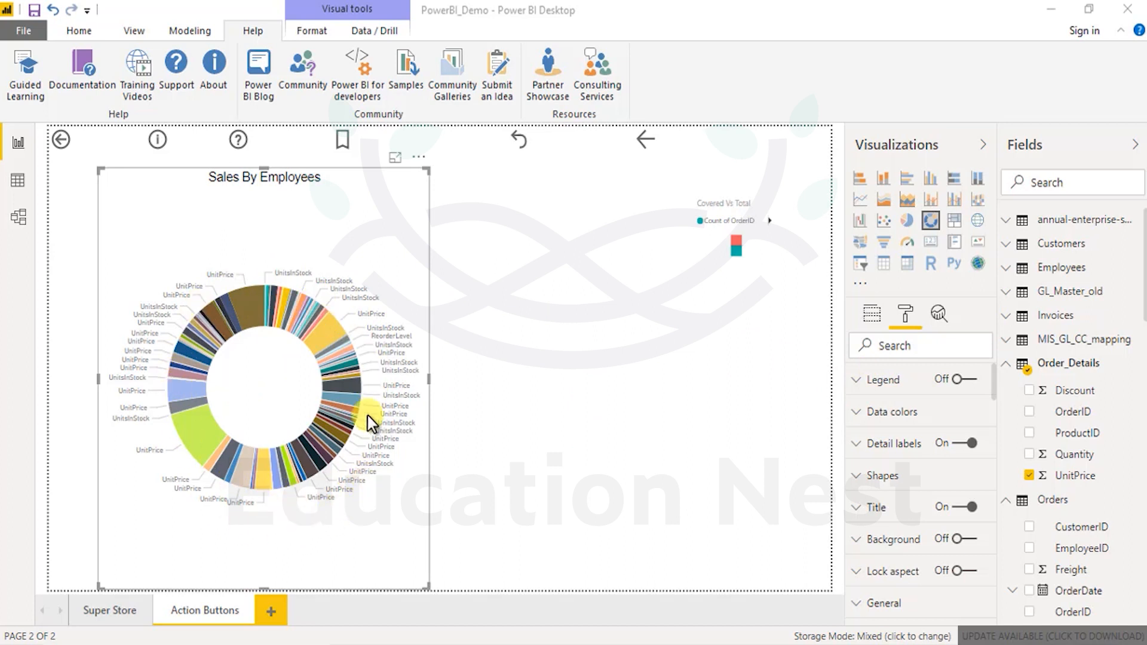
Change the Sales By Employees donut chart back into a line and stacked column chart
{"action": "mouse_move", "coordinate": [346, 369]}
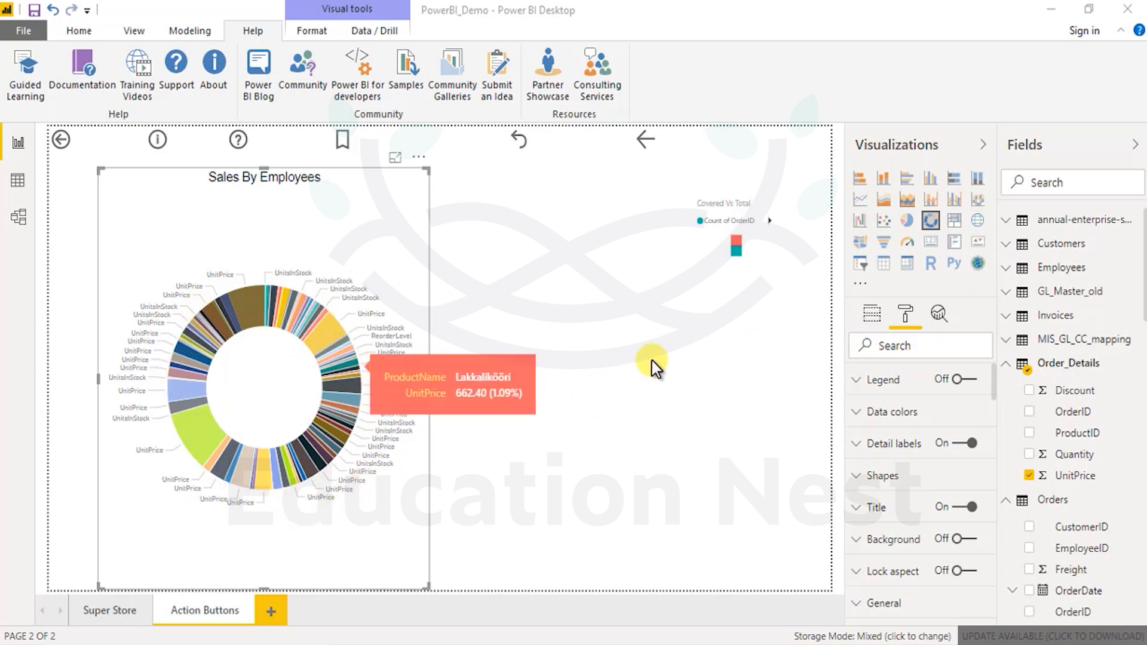
{"action": "left_click", "coordinate": [739, 247]}
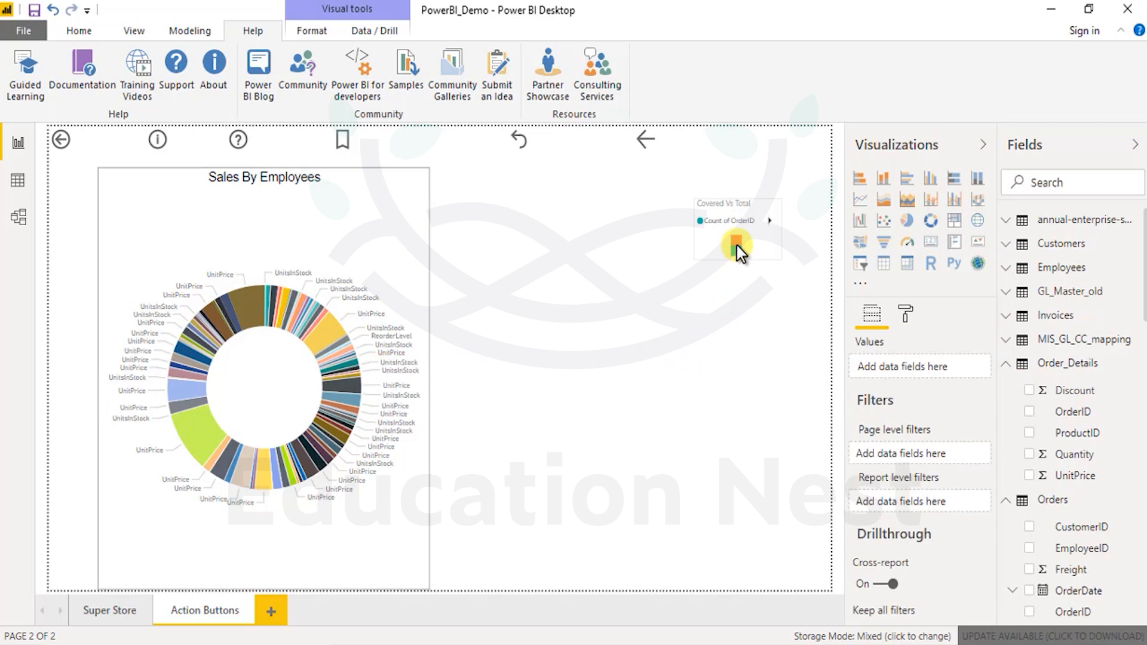
{"action": "left_click", "coordinate": [545, 311]}
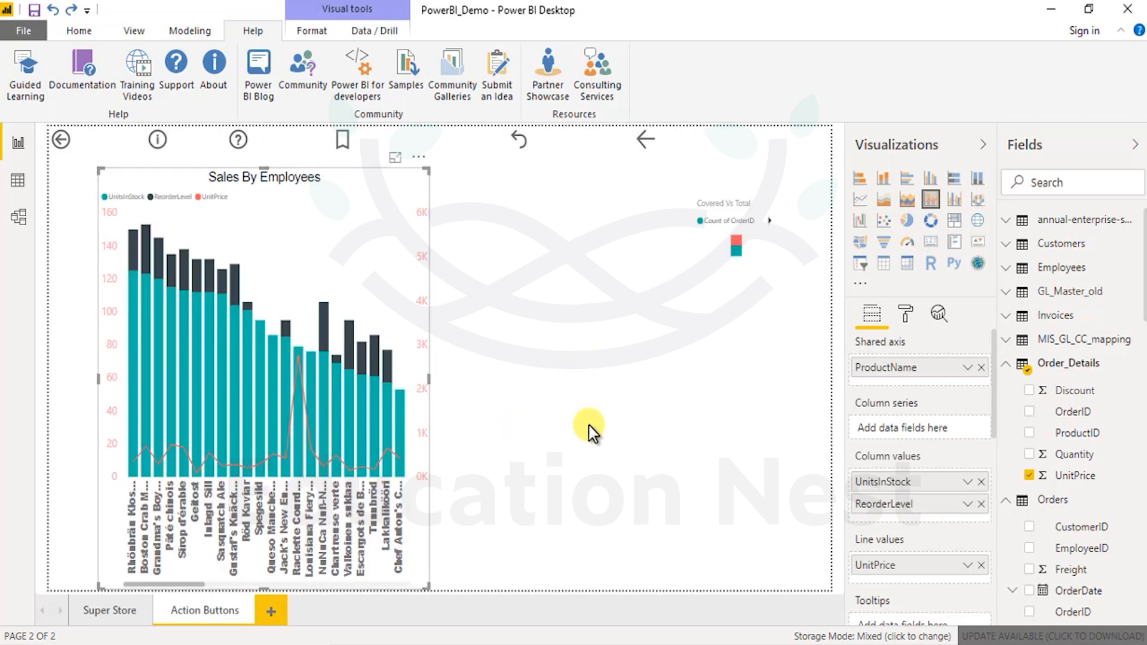
Add an empty donut chart to the blank area beside the Sales By Employees chart
{"action": "left_click", "coordinate": [634, 416]}
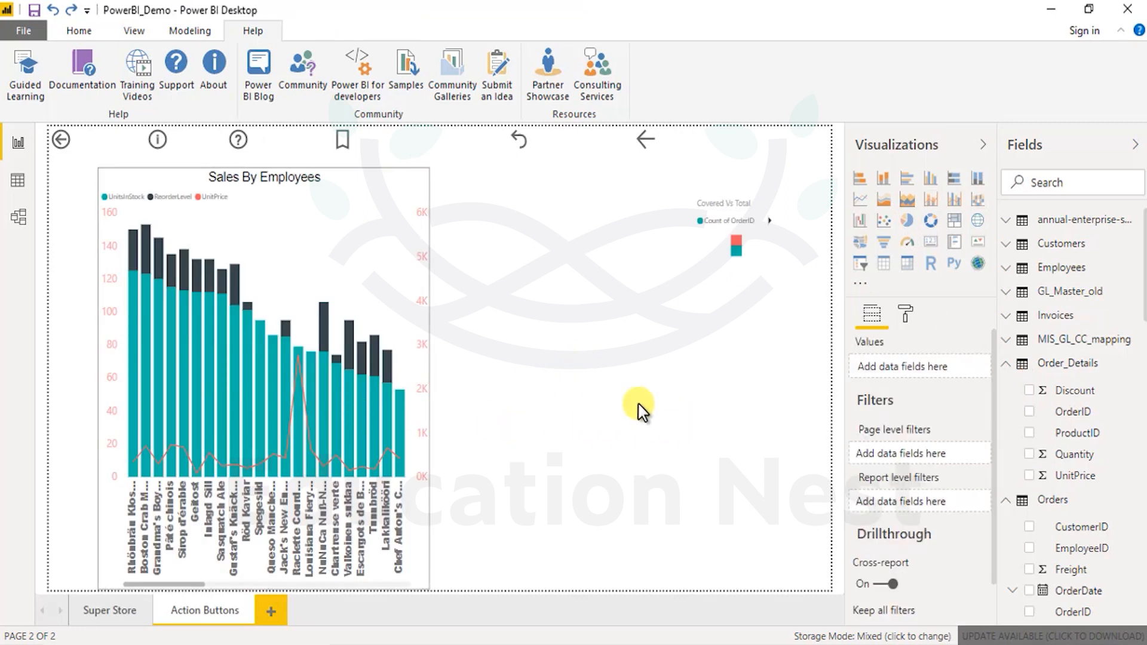
{"action": "left_click", "coordinate": [930, 222]}
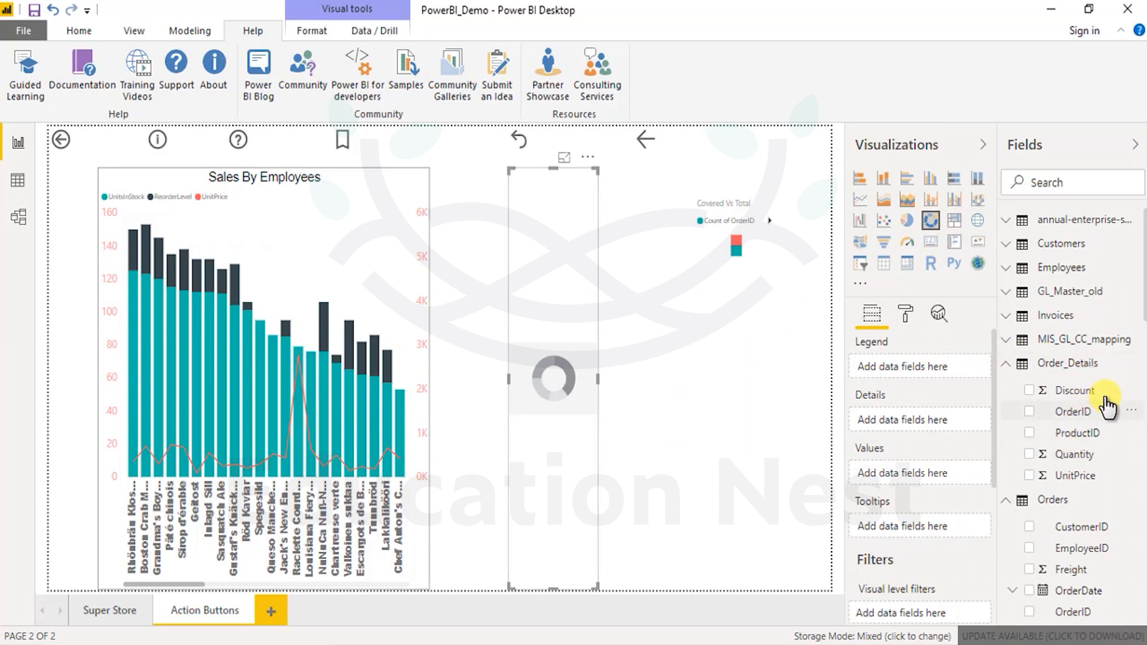
Collapse the Orders, Order_Details and Orders (2) tables to reach the fields of the Products table
{"action": "scroll", "coordinate": [1082, 462], "scroll_direction": "down", "scroll_amount": 4}
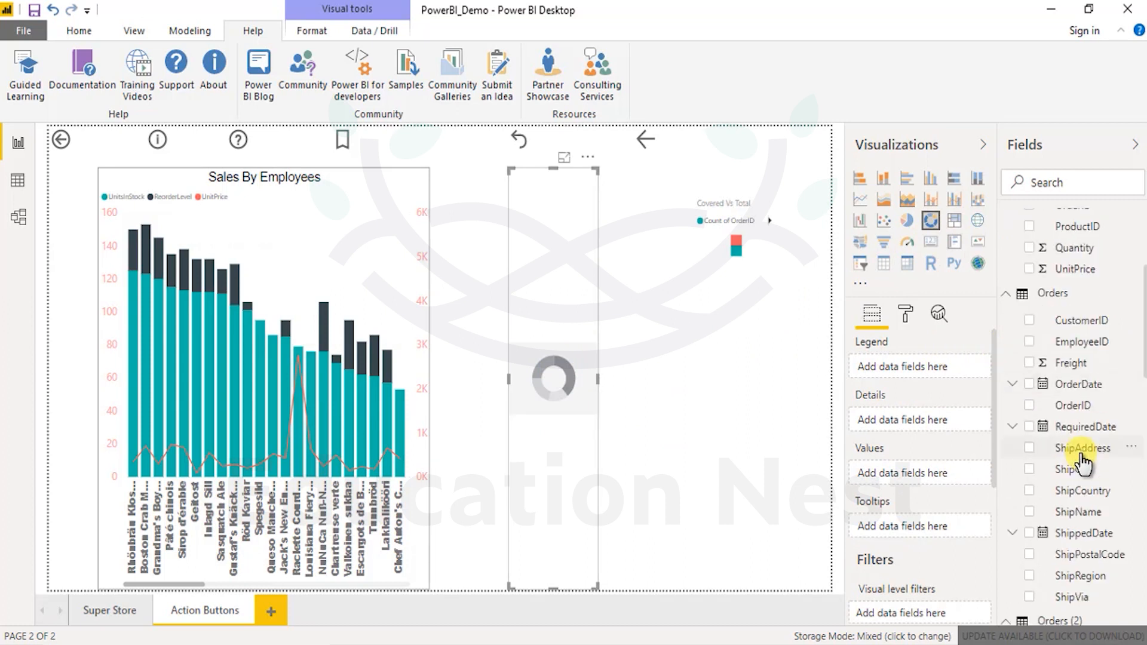
{"action": "left_click", "coordinate": [1008, 294]}
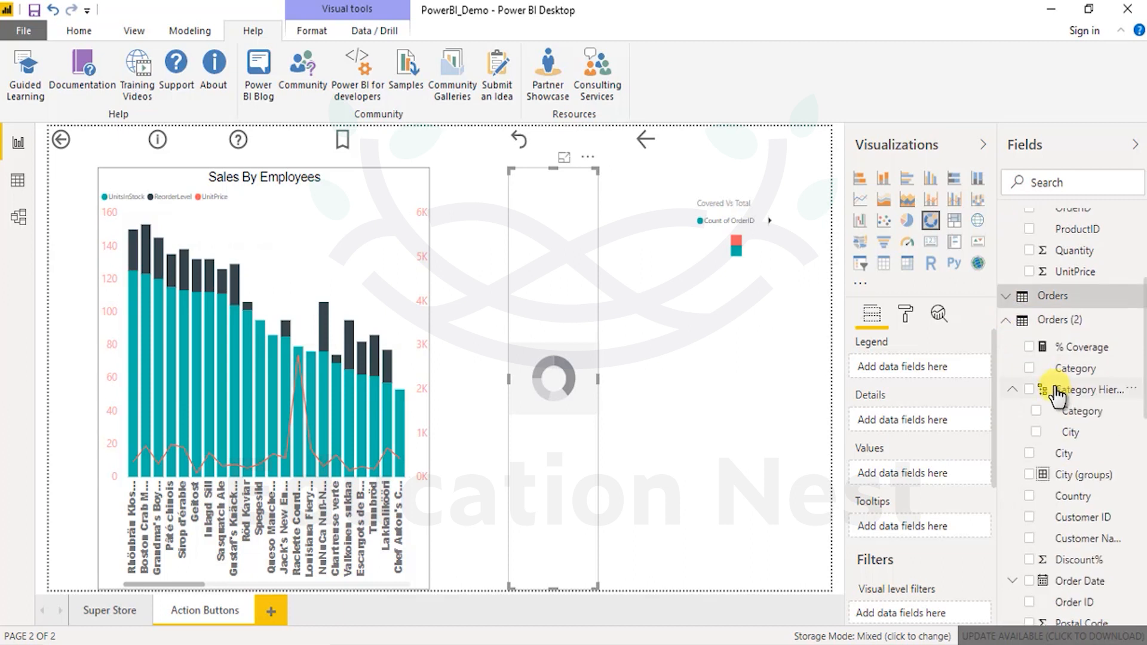
{"action": "scroll", "coordinate": [1028, 371], "scroll_direction": "up", "scroll_amount": 4}
{"action": "left_click", "coordinate": [1005, 363]}
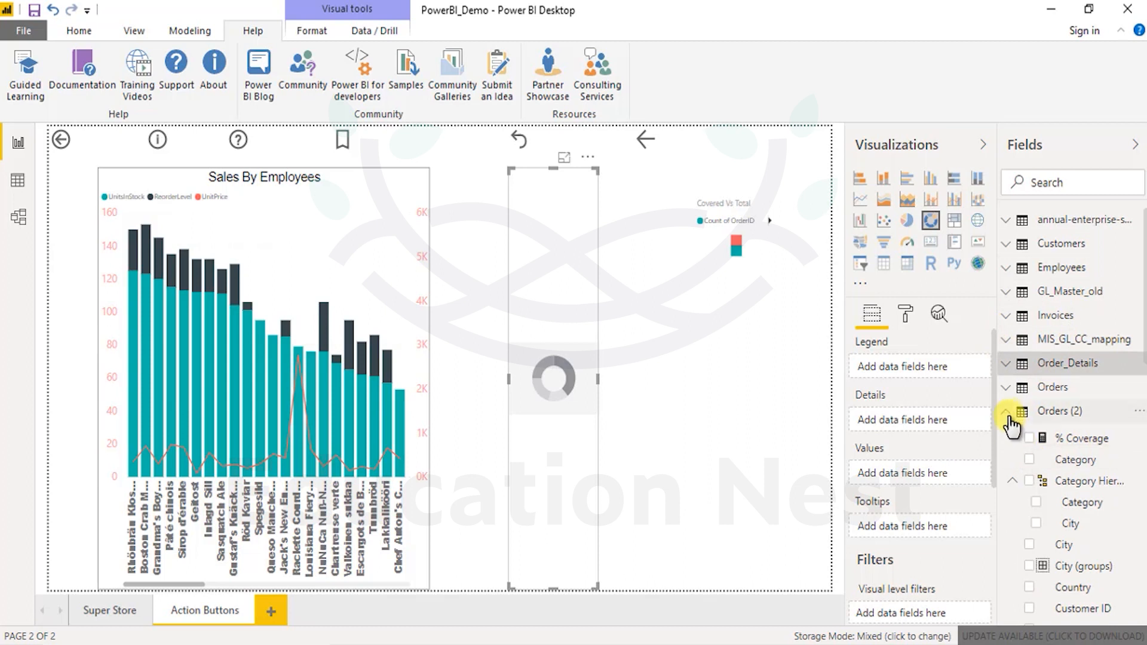
{"action": "left_click", "coordinate": [1045, 412]}
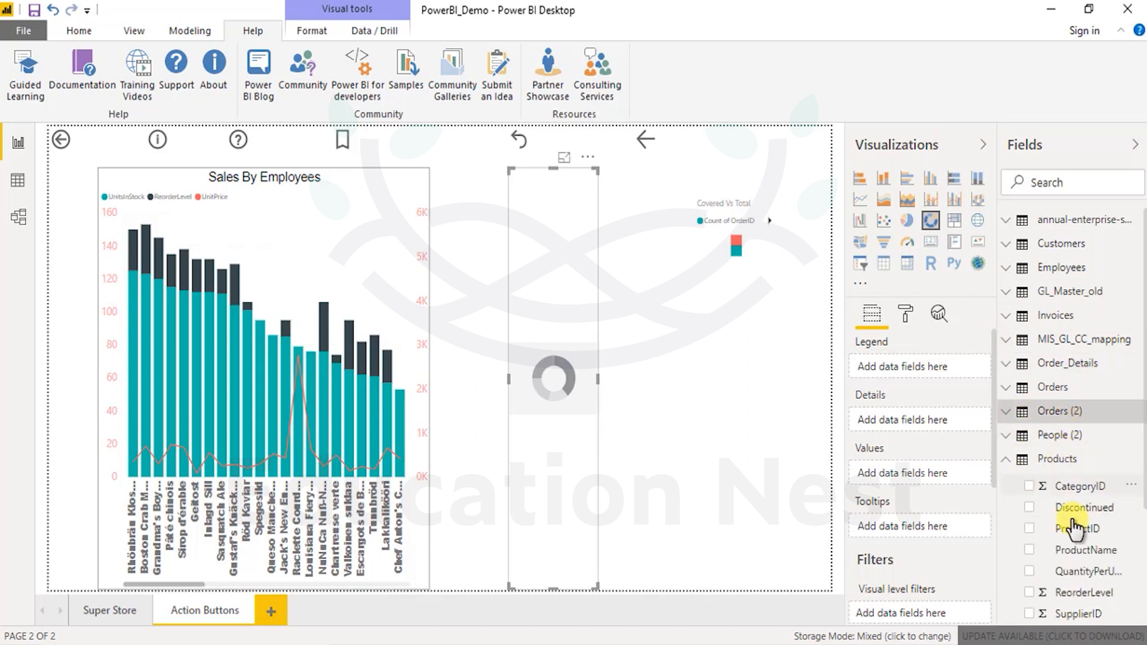
{"action": "scroll", "coordinate": [1094, 565], "scroll_direction": "down", "scroll_amount": 3}
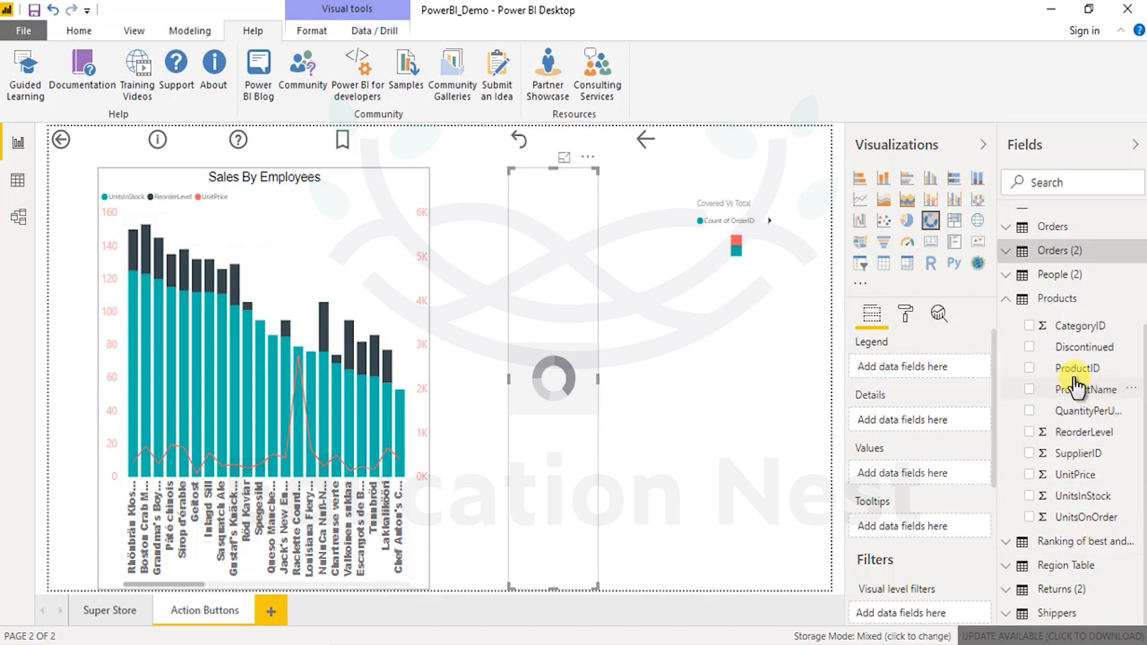
Assign ProductName from Products to the donut chart's Details and UnitPrice to its Values
{"action": "left_click_drag", "start_coordinate": [1038, 394], "coordinate": [879, 478]}
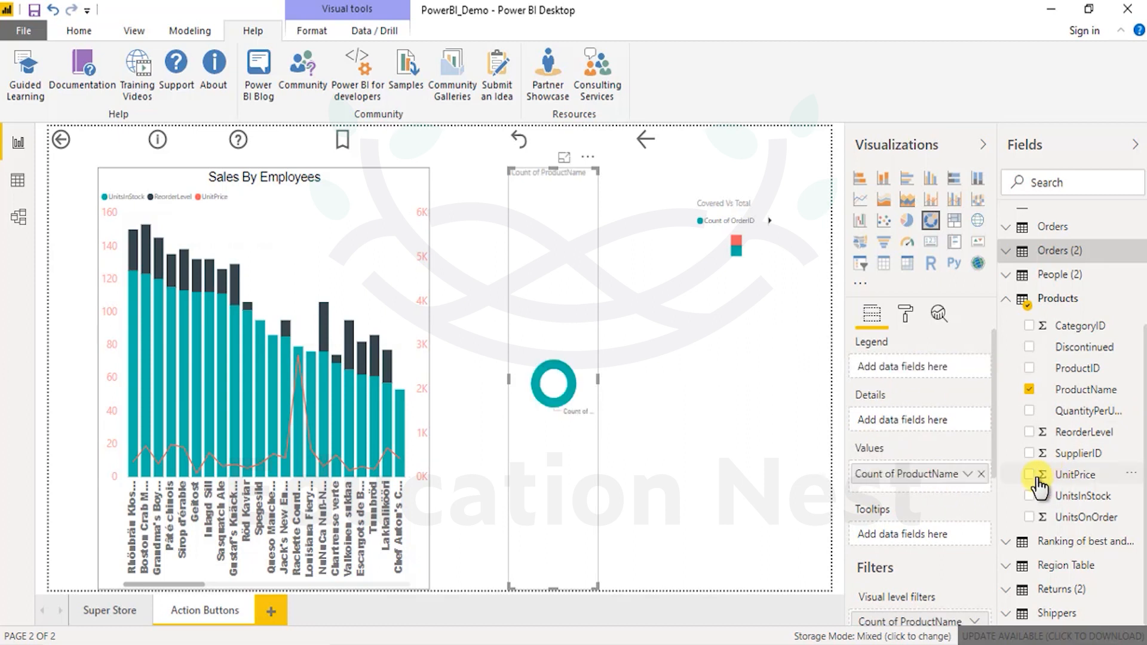
{"action": "left_click", "coordinate": [968, 475]}
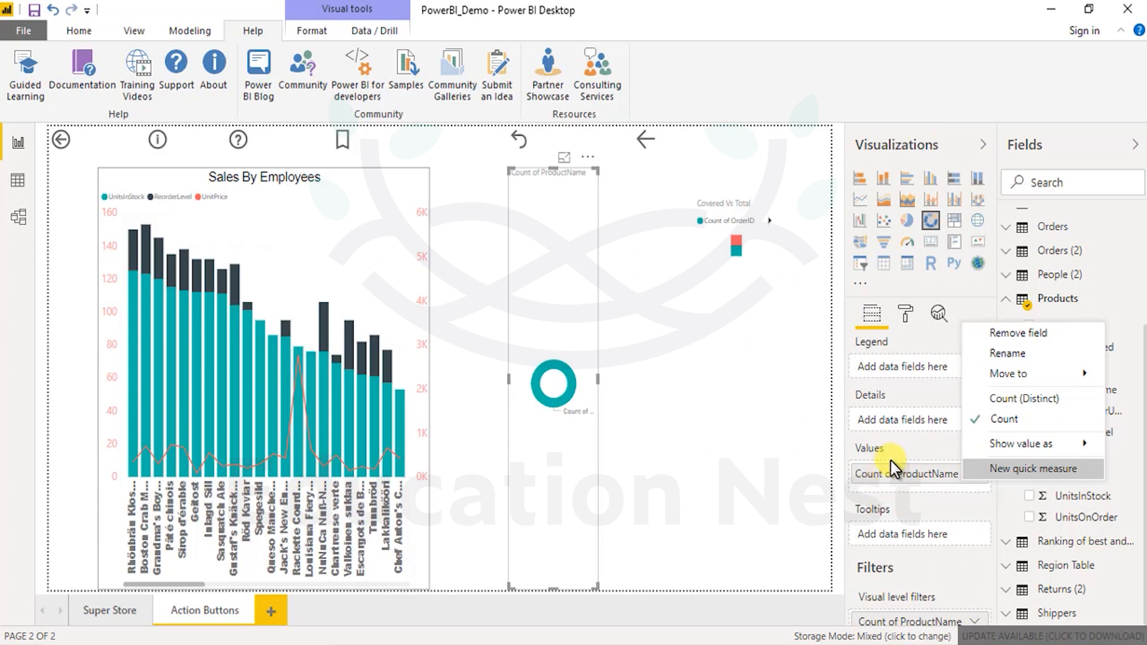
{"action": "left_click_drag", "start_coordinate": [915, 455], "coordinate": [926, 423]}
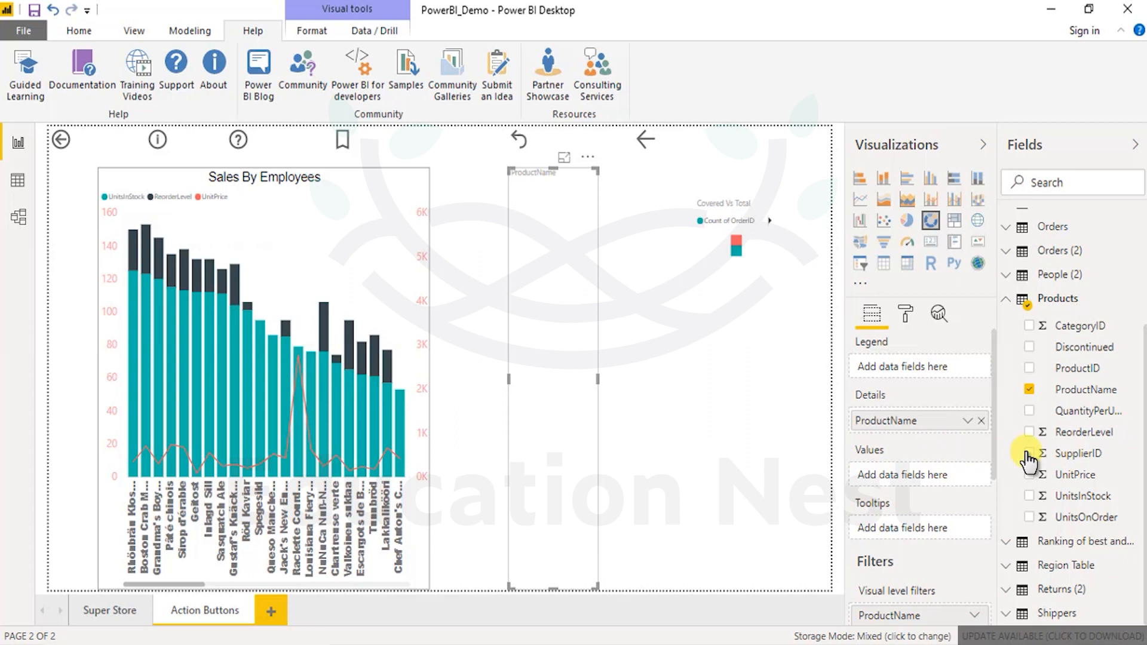
{"action": "left_click_drag", "start_coordinate": [1019, 482], "coordinate": [914, 478]}
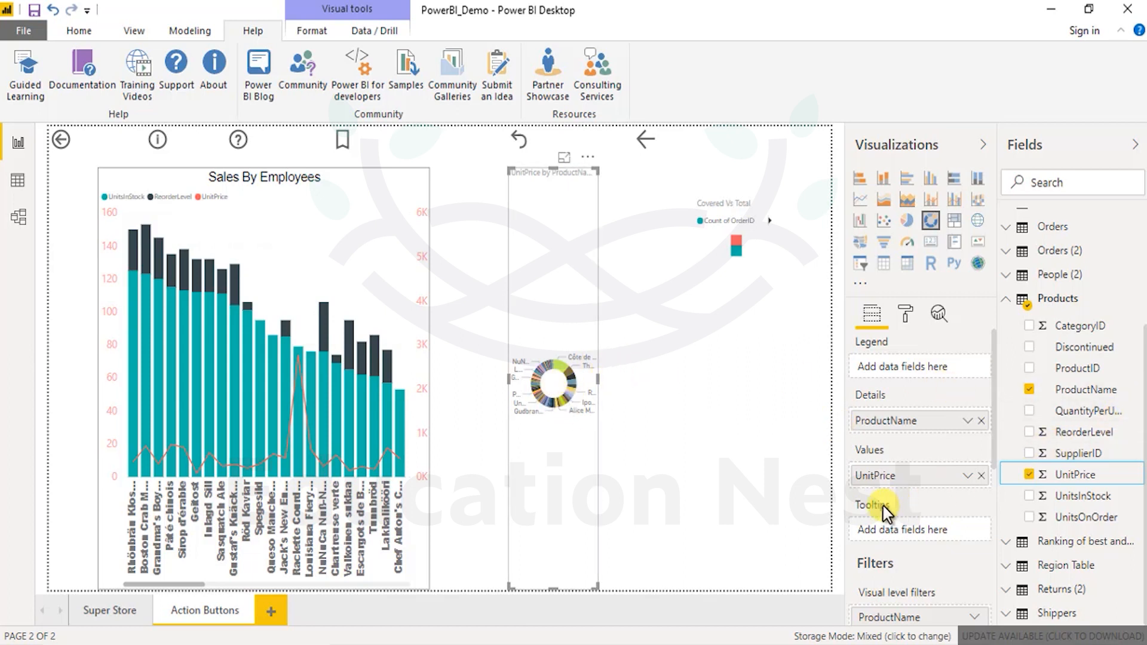
Replace ProductName with Region from Region Table in the donut's Details, and widen the chart to the page's right edge
{"action": "left_click", "coordinate": [1008, 565]}
{"action": "left_click_drag", "start_coordinate": [1015, 573], "coordinate": [975, 436]}
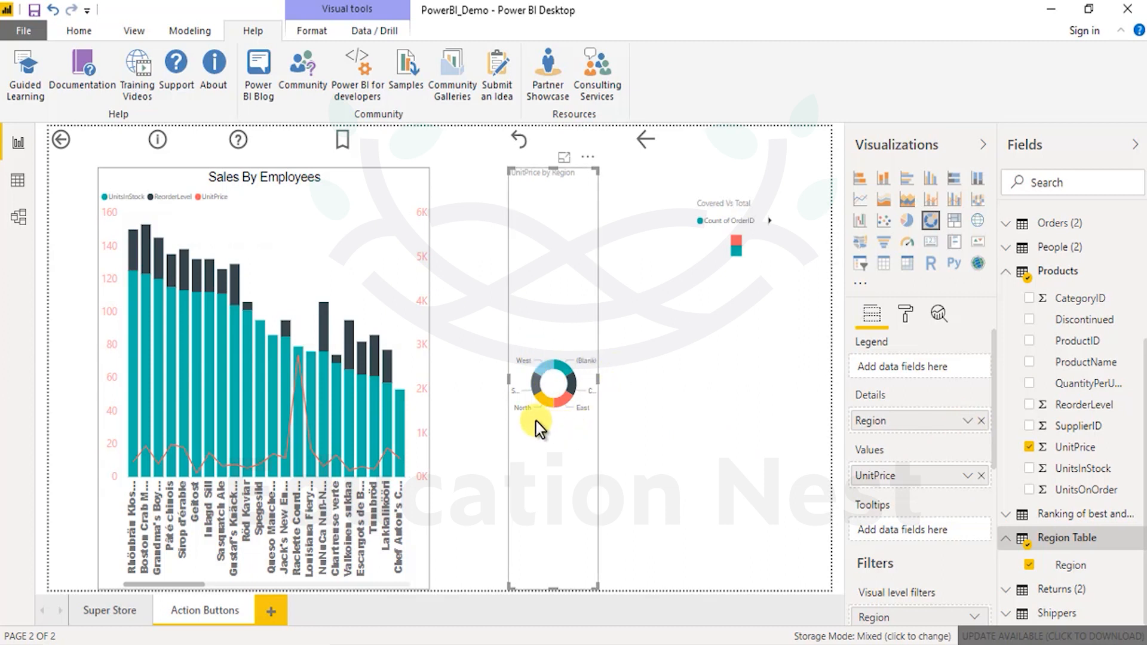
{"action": "mouse_move", "coordinate": [573, 394]}
{"action": "left_click_drag", "start_coordinate": [598, 380], "coordinate": [833, 383]}
{"action": "left_click", "coordinate": [836, 383]}
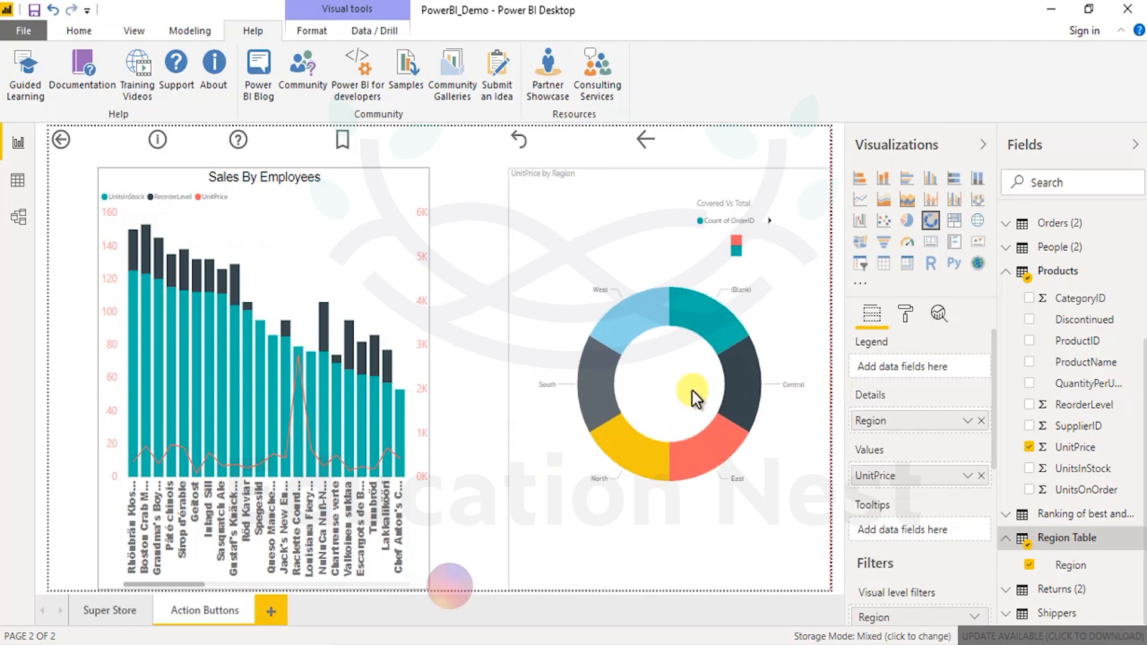
Highlight the South slice of the donut chart, and clear the highlight
{"action": "left_click", "coordinate": [596, 385]}
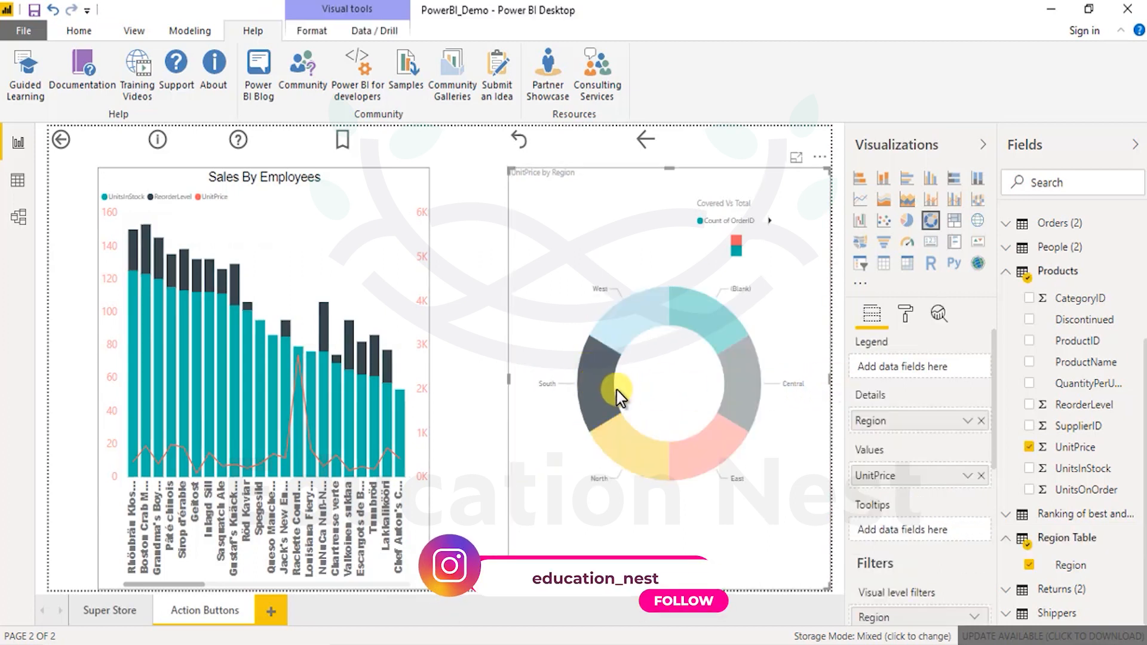
{"action": "left_click", "coordinate": [669, 376]}
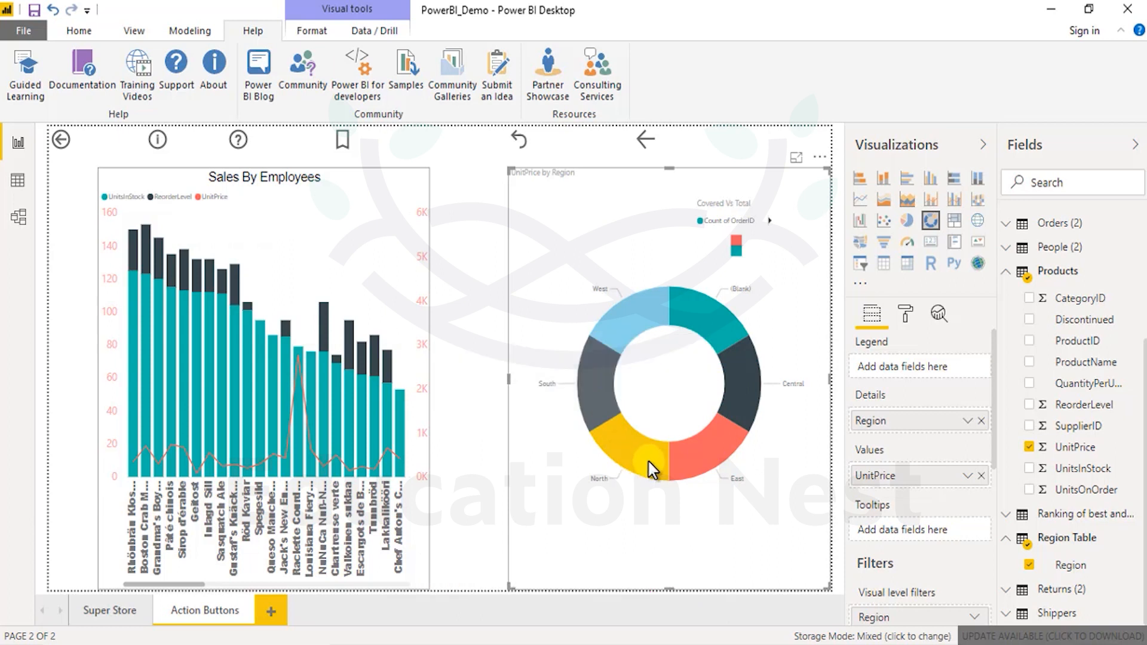
Convert the UnitPrice by Region chart to a pie chart for comparison, and switch it back to a donut
{"action": "left_click", "coordinate": [907, 220]}
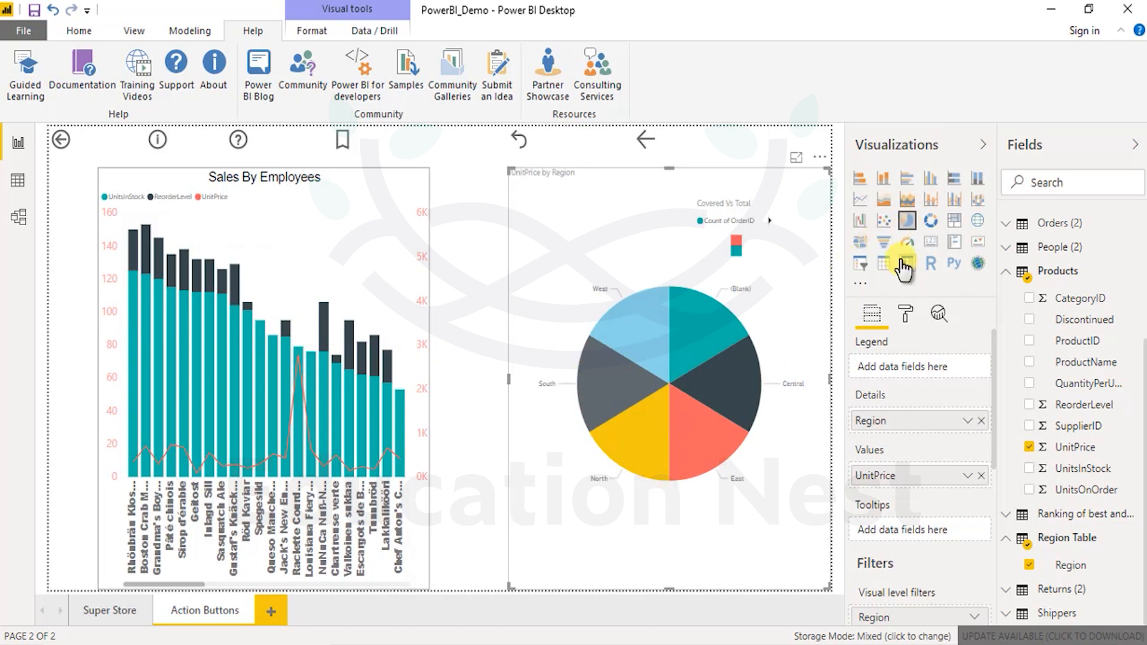
{"action": "left_click", "coordinate": [930, 222]}
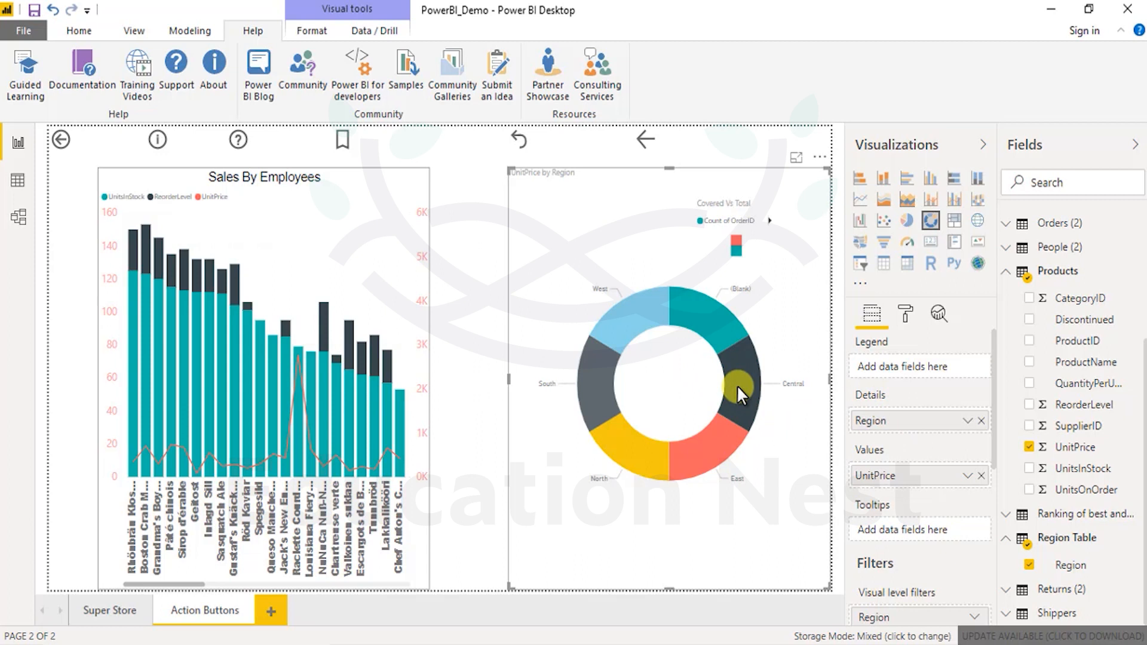
{"action": "mouse_move", "coordinate": [737, 384]}
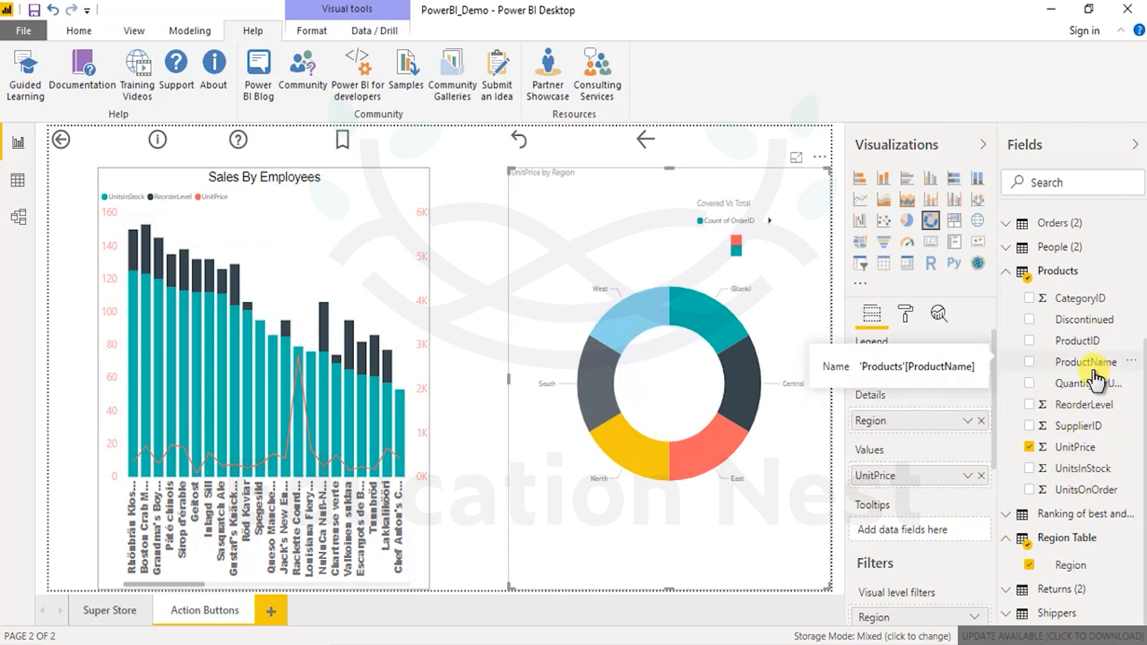
Try ProductName as the donut chart's Legend, and remove the field again
{"action": "left_click_drag", "start_coordinate": [1084, 364], "coordinate": [951, 369]}
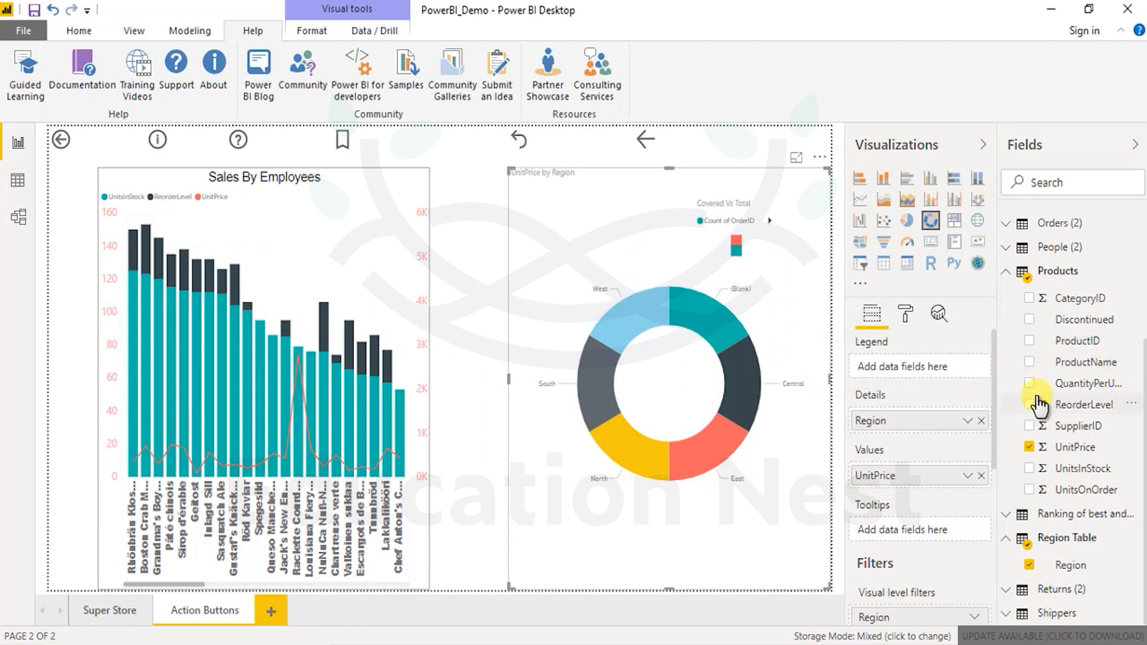
{"action": "left_click_drag", "start_coordinate": [1038, 406], "coordinate": [983, 384]}
{"action": "left_click", "coordinate": [966, 367]}
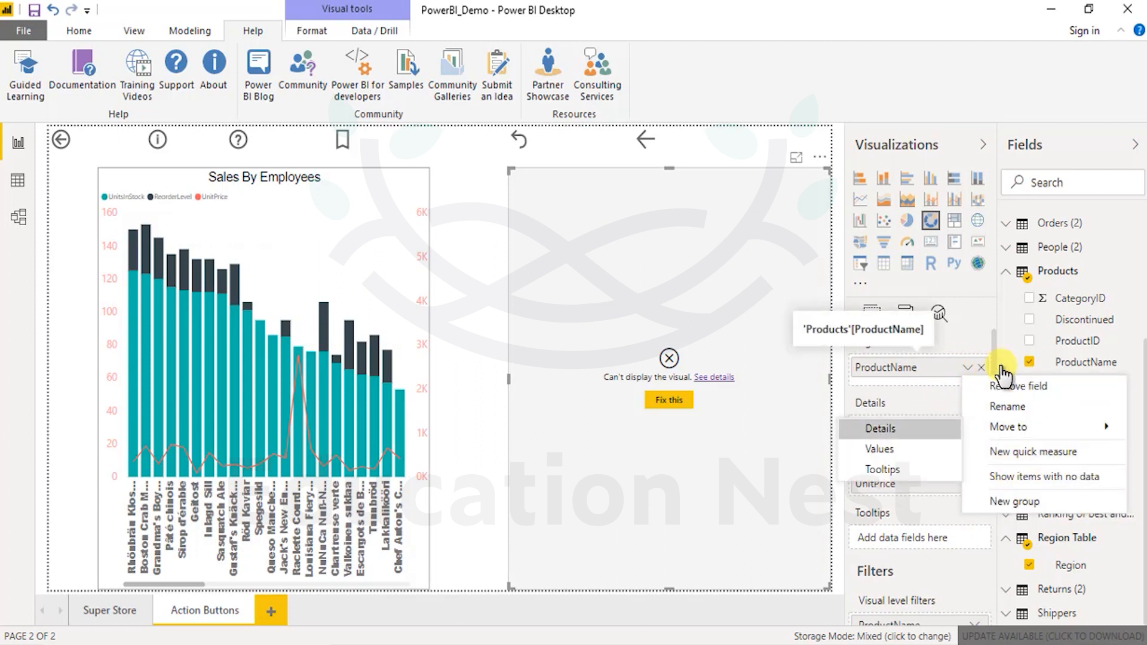
{"action": "left_click", "coordinate": [1027, 386]}
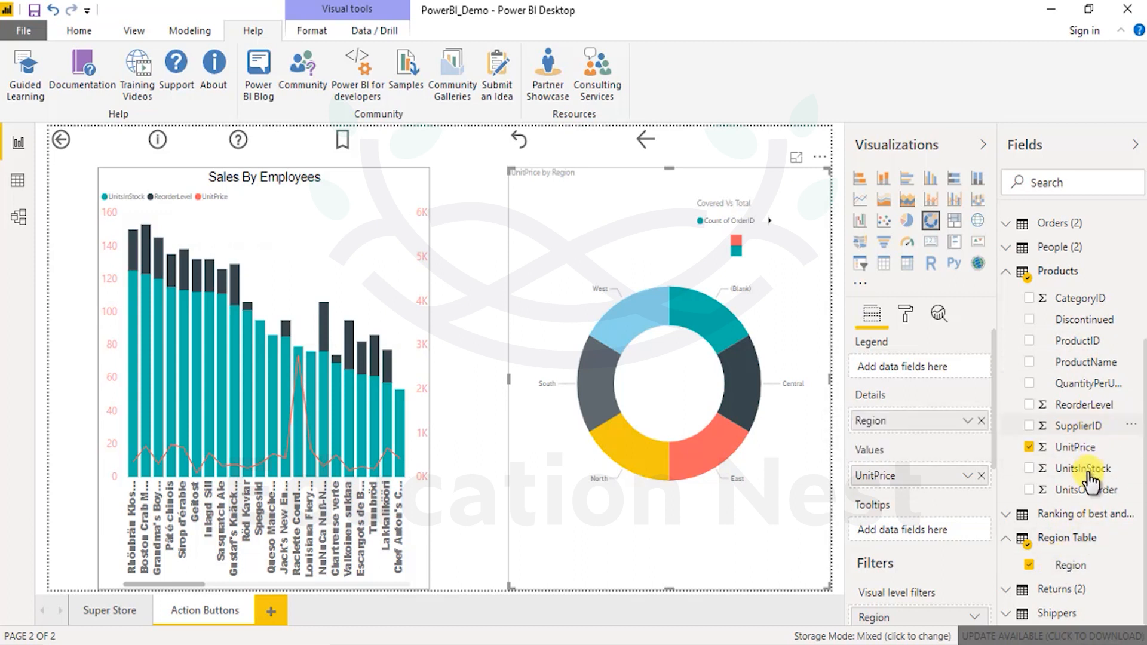
Add UnitsInStock to the donut chart's Tooltips and review its aggregation options without changing them
{"action": "left_click_drag", "start_coordinate": [1094, 491], "coordinate": [965, 382]}
{"action": "left_click_drag", "start_coordinate": [1093, 471], "coordinate": [951, 530]}
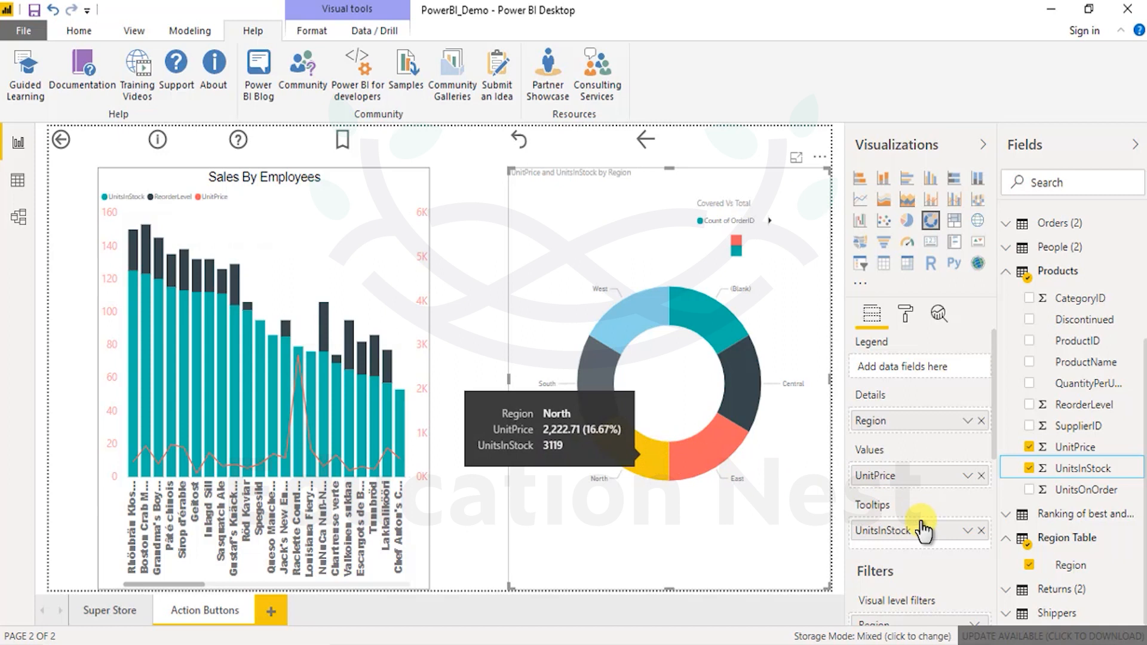
{"action": "left_click", "coordinate": [968, 532]}
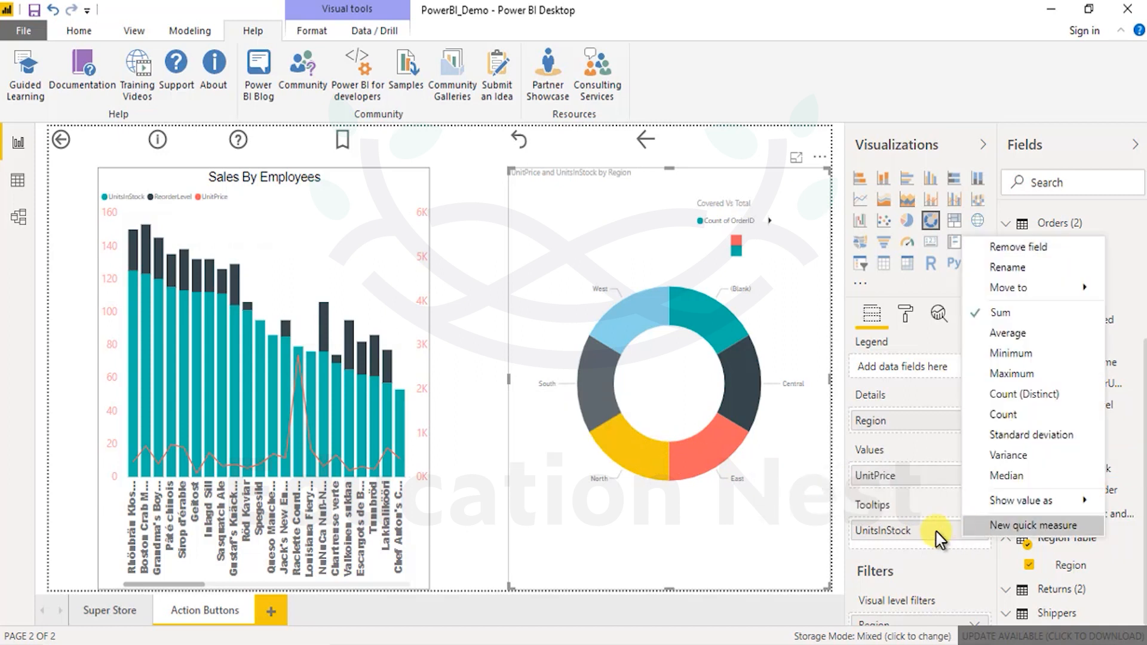
{"action": "left_click", "coordinate": [631, 474]}
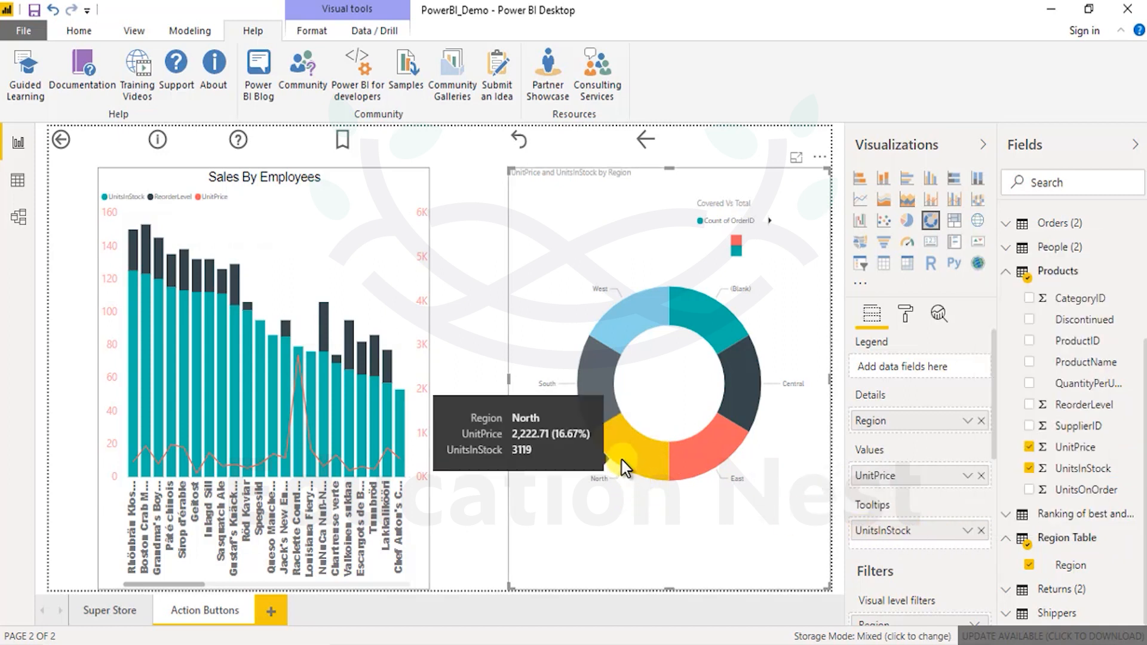
Highlight the South slice of the donut chart and remove UnitsInStock from its Tooltips
{"action": "left_click", "coordinate": [624, 465]}
{"action": "left_click", "coordinate": [593, 386]}
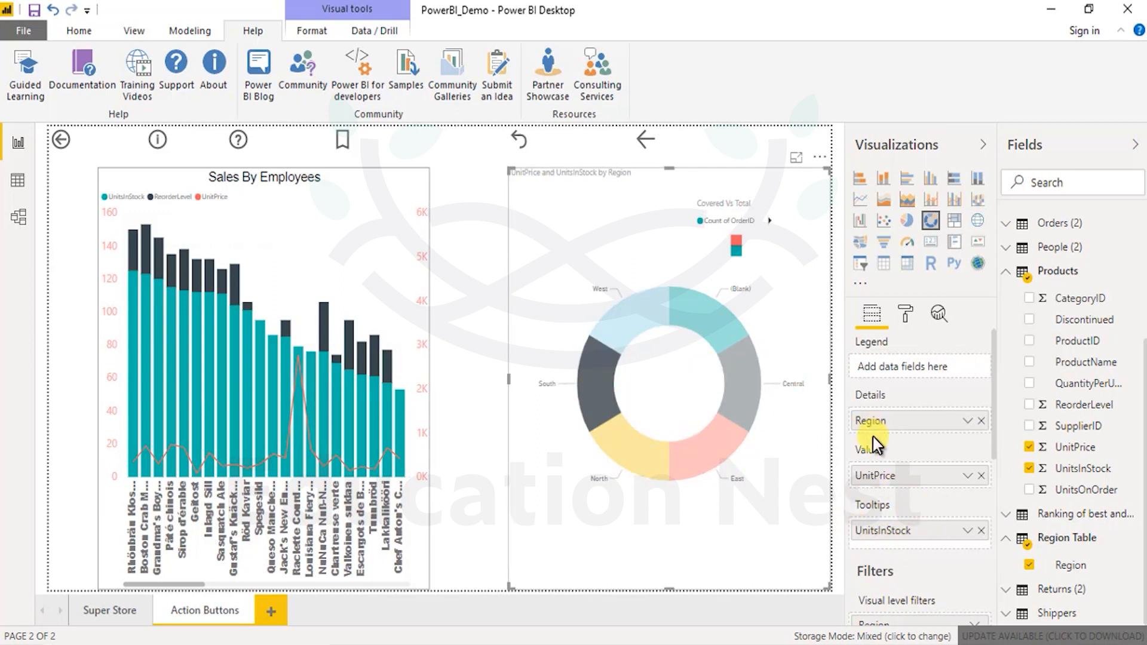
{"action": "left_click", "coordinate": [981, 530]}
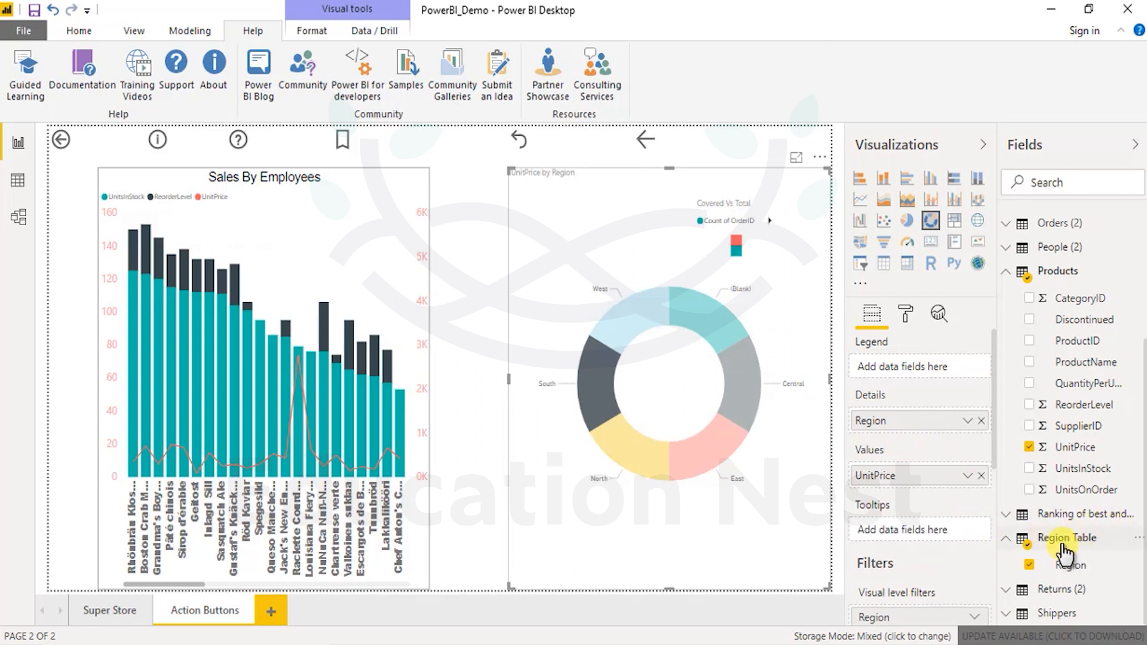
Examine in the model view how the People (2), Region Table and Returns (2) tables are related, with the side panes collapsed
{"action": "left_click", "coordinate": [17, 221]}
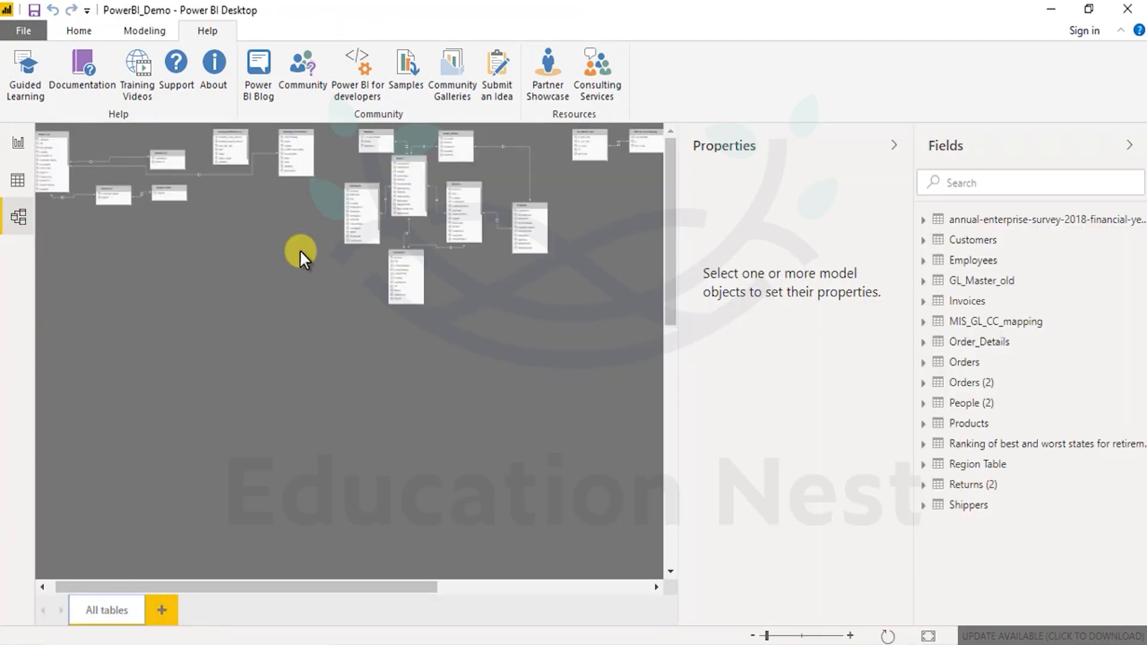
{"action": "left_click", "coordinate": [894, 146]}
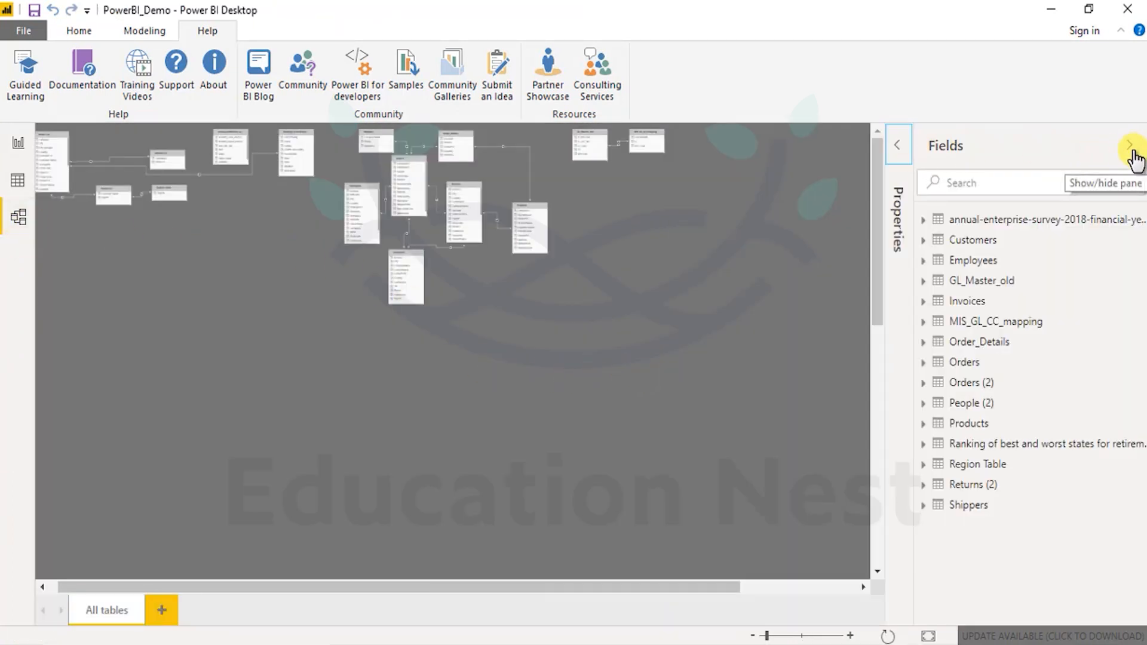
{"action": "left_click", "coordinate": [1131, 146]}
{"action": "scroll", "coordinate": [611, 404], "scroll_direction": "up", "scroll_amount": 3}
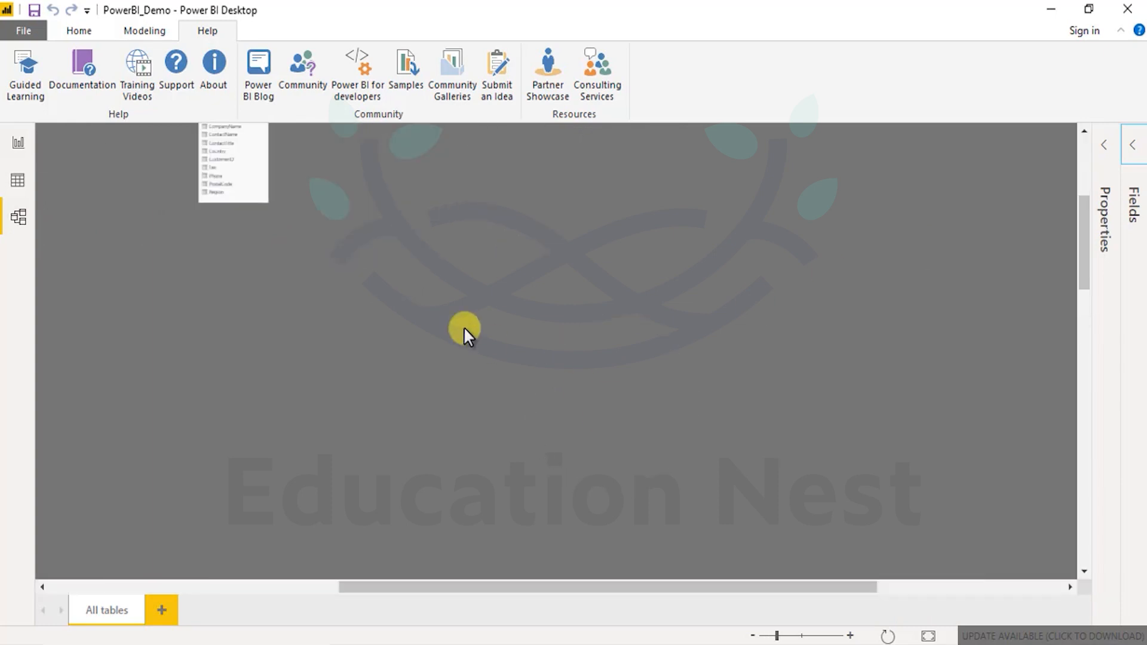
{"action": "scroll", "coordinate": [471, 343], "scroll_direction": "up", "scroll_amount": 2}
{"action": "left_click_drag", "start_coordinate": [607, 588], "coordinate": [169, 537]}
{"action": "left_click_drag", "start_coordinate": [1086, 250], "coordinate": [1087, 140]}
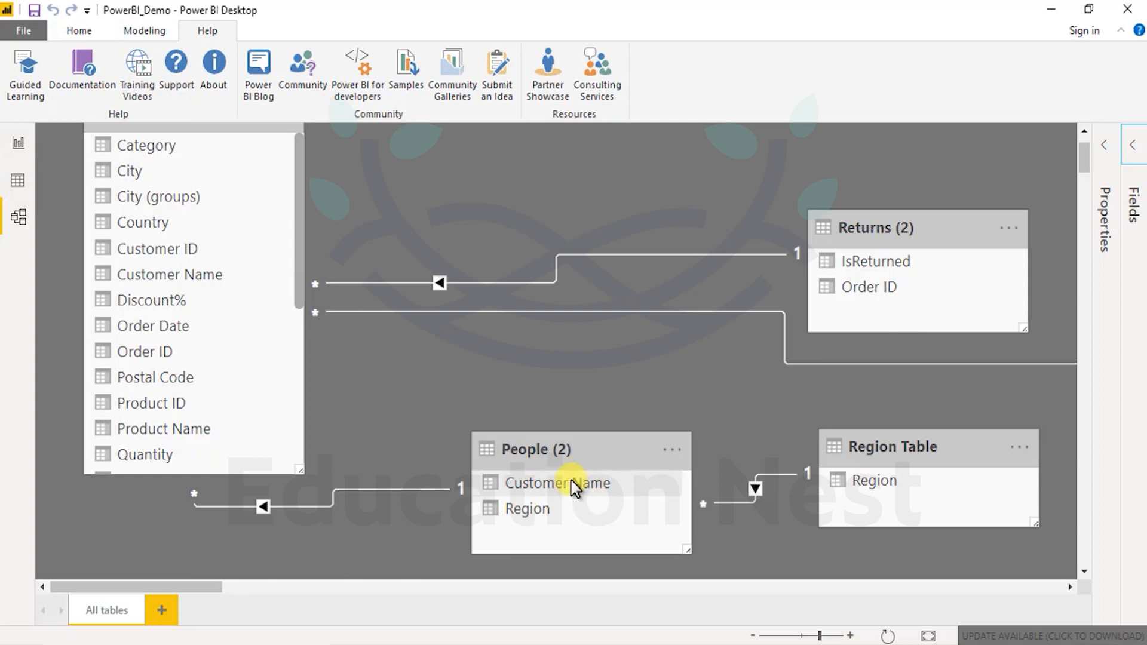
Return to the report view and expand the People (2) table to show its fields
{"action": "left_click", "coordinate": [19, 143]}
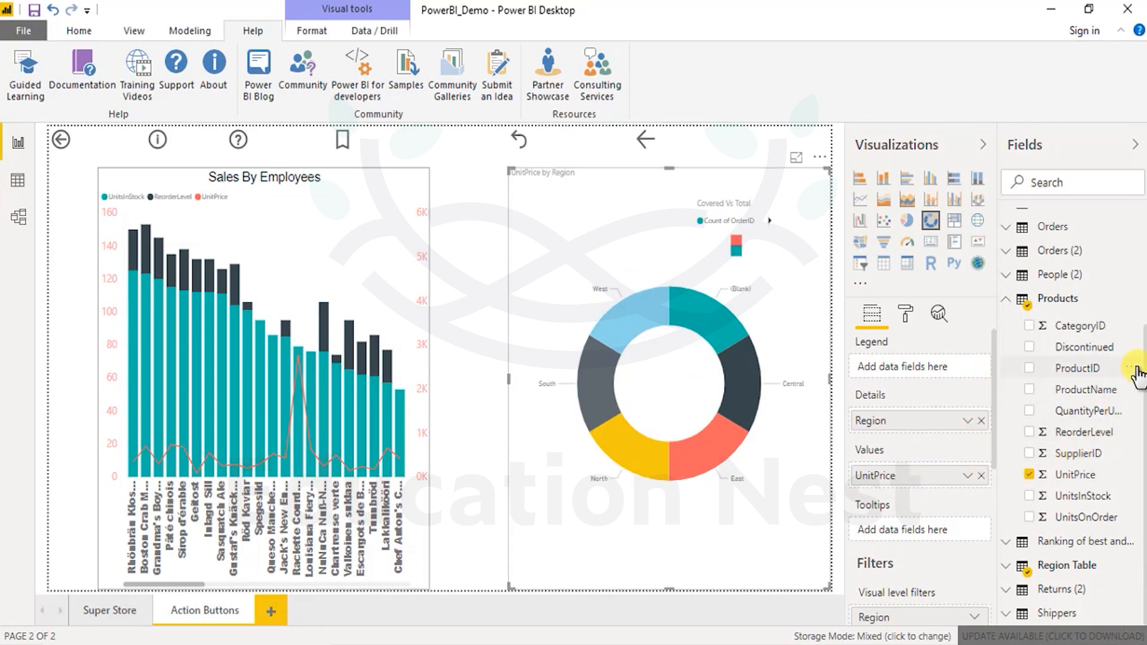
{"action": "left_click", "coordinate": [1007, 275]}
{"action": "scroll", "coordinate": [1045, 341], "scroll_direction": "up", "scroll_amount": 3}
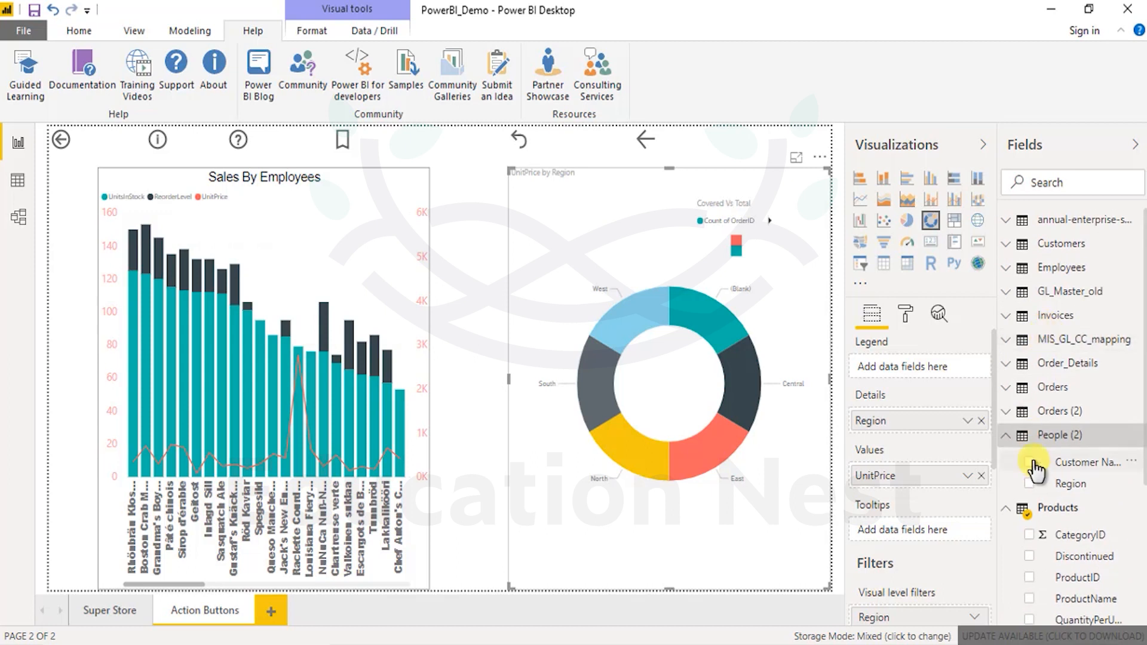
Recheck the People (2) relationships in the model view, then add its Customer Name field to the donut chart's Legend in the report view
{"action": "left_click", "coordinate": [18, 218]}
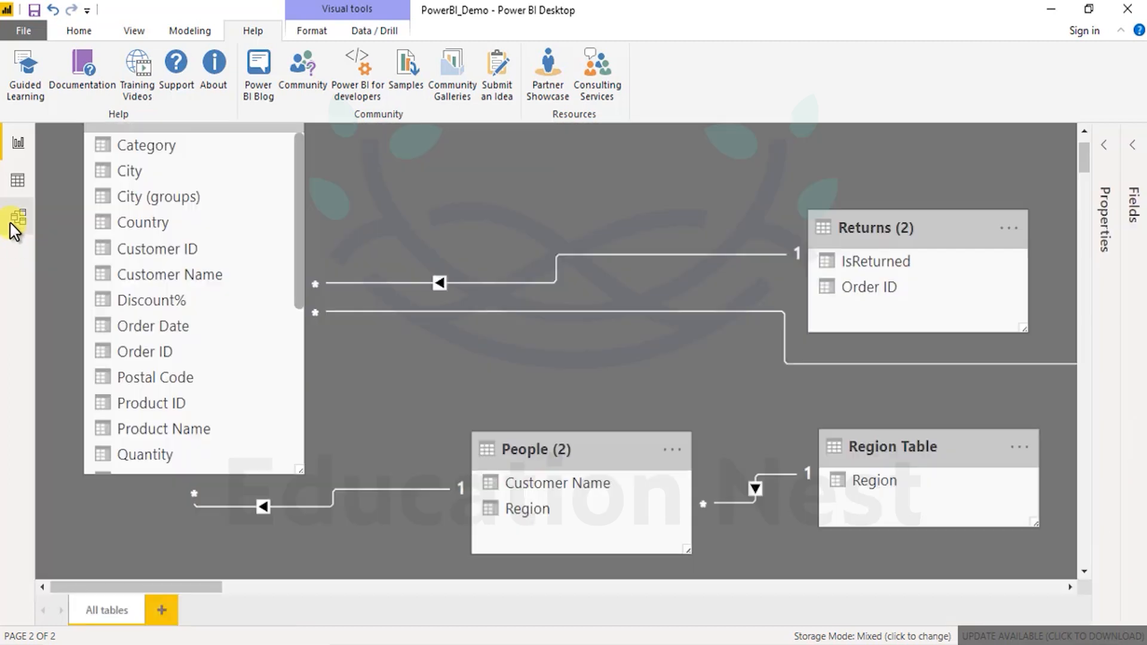
{"action": "left_click", "coordinate": [18, 142]}
{"action": "left_click_drag", "start_coordinate": [925, 454], "coordinate": [940, 380]}
{"action": "left_click_drag", "start_coordinate": [936, 385], "coordinate": [942, 385]}
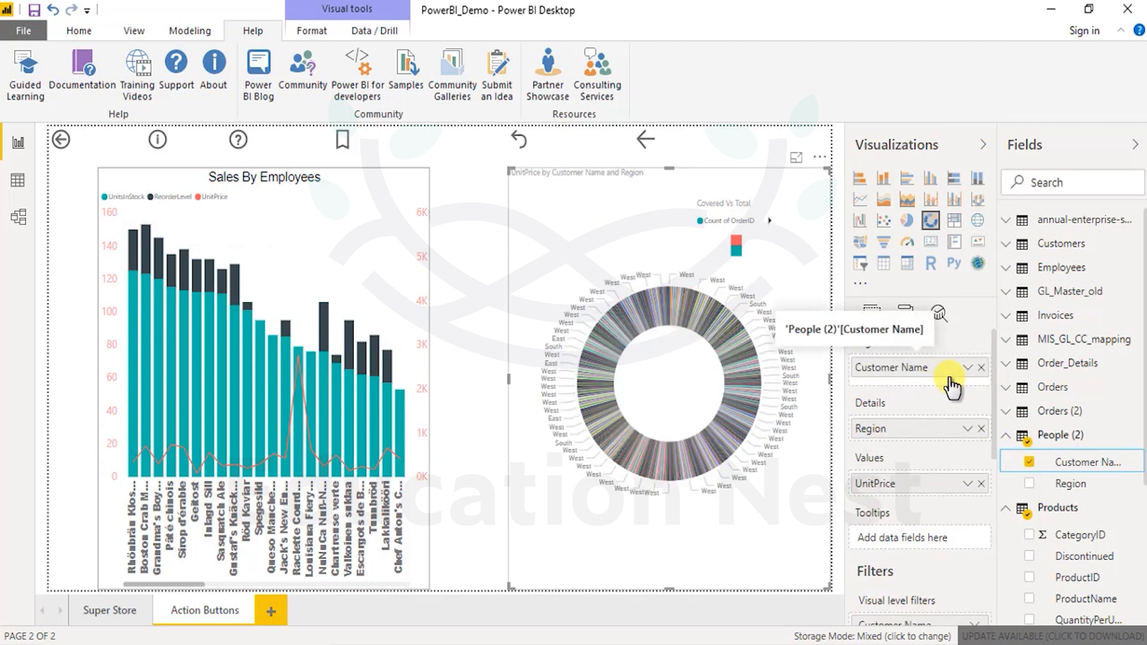
{"action": "left_click", "coordinate": [967, 368]}
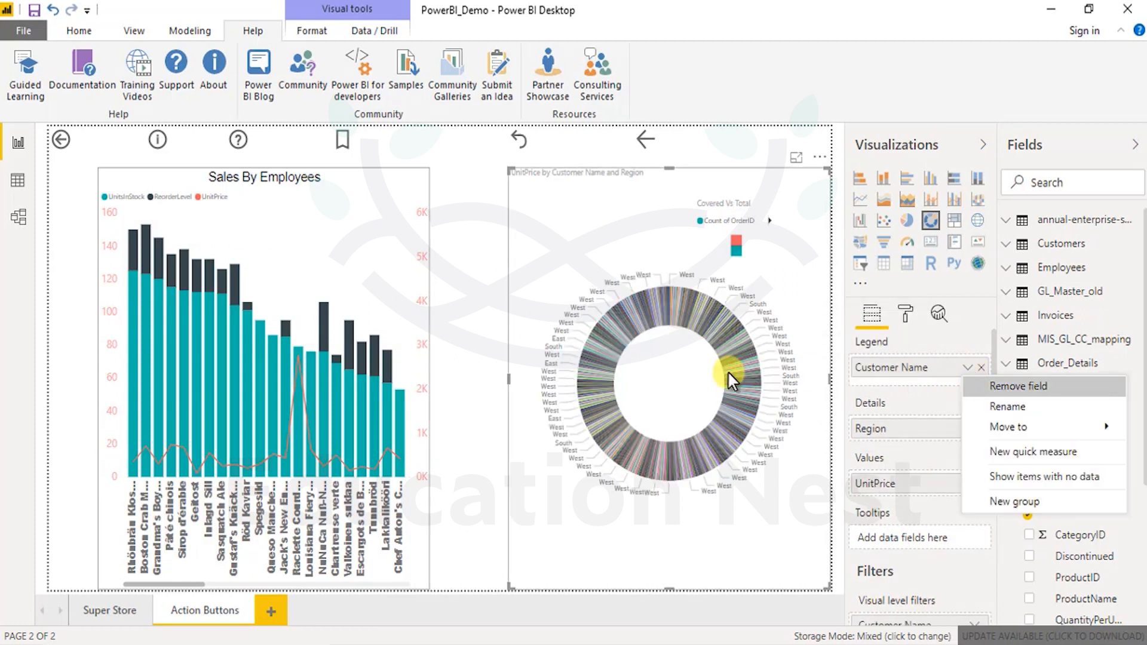
{"action": "mouse_move", "coordinate": [744, 374]}
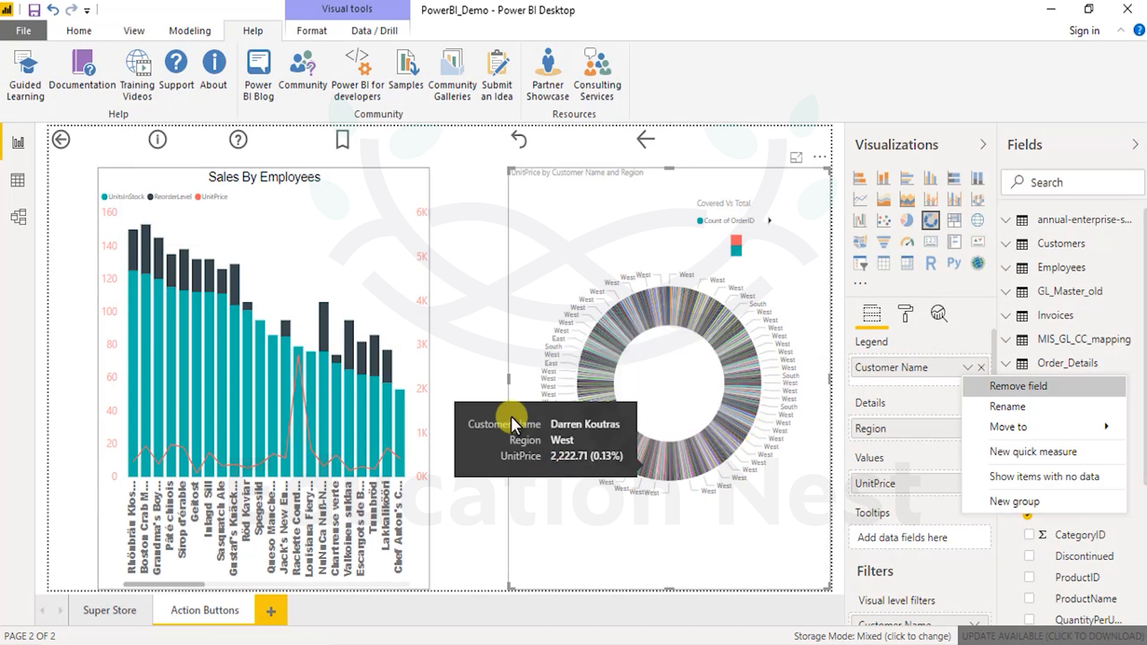
Move Customer Name from the donut chart's Legend to Tooltips, set its aggregation to Count, and inspect the slice tooltips
{"action": "left_click_drag", "start_coordinate": [911, 366], "coordinate": [923, 540]}
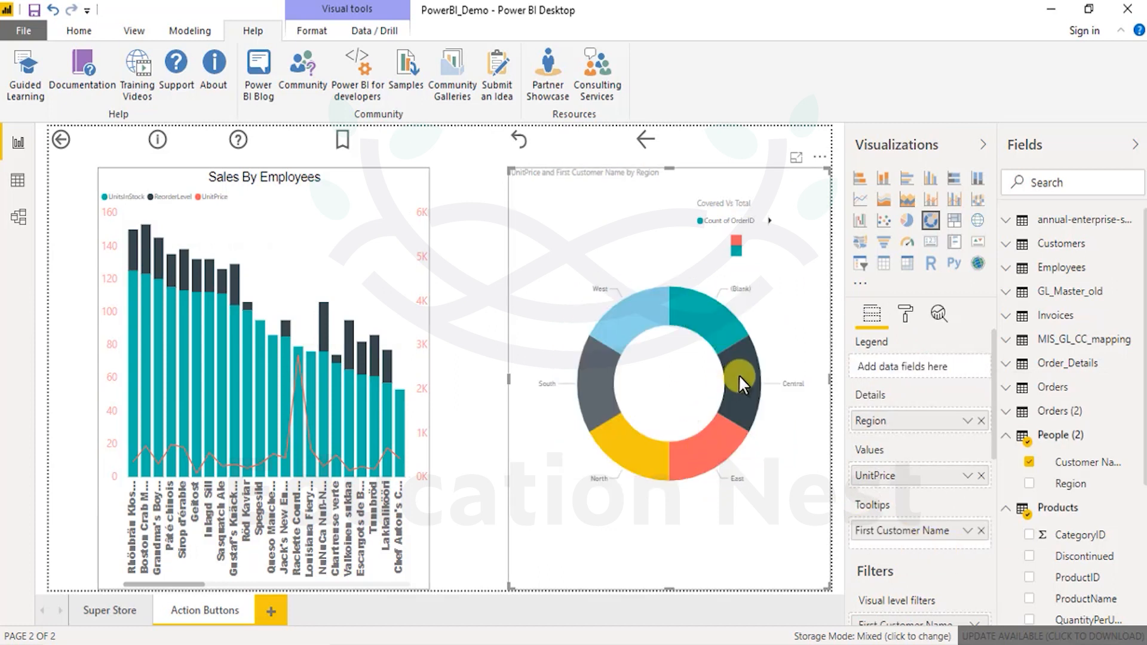
{"action": "mouse_move", "coordinate": [738, 374]}
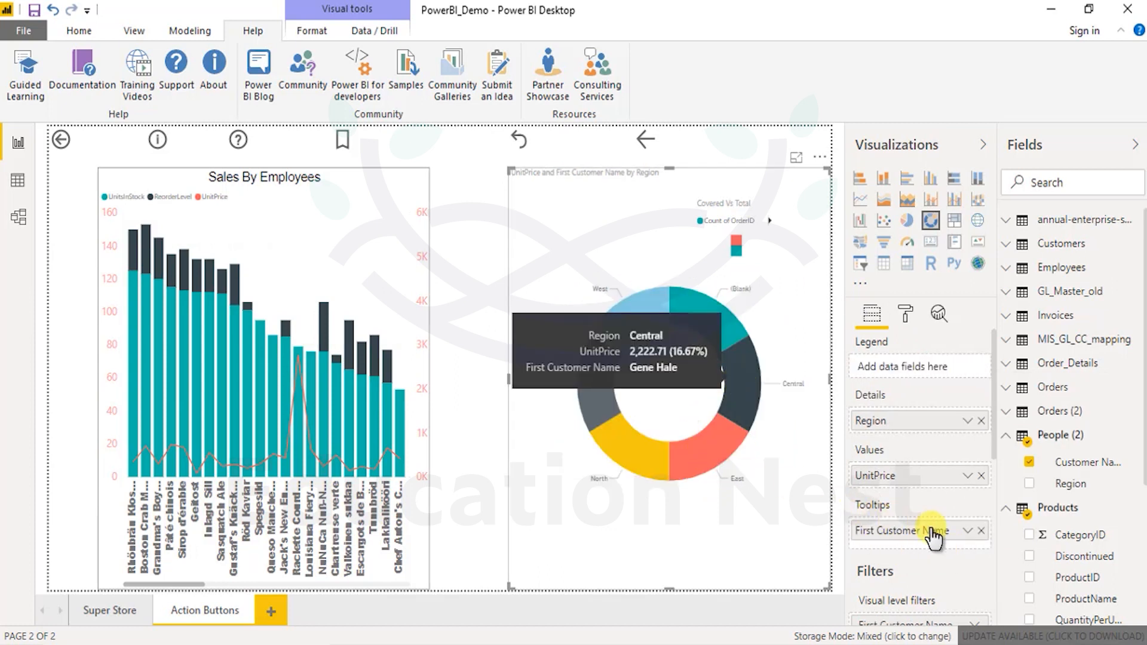
{"action": "left_click", "coordinate": [968, 531]}
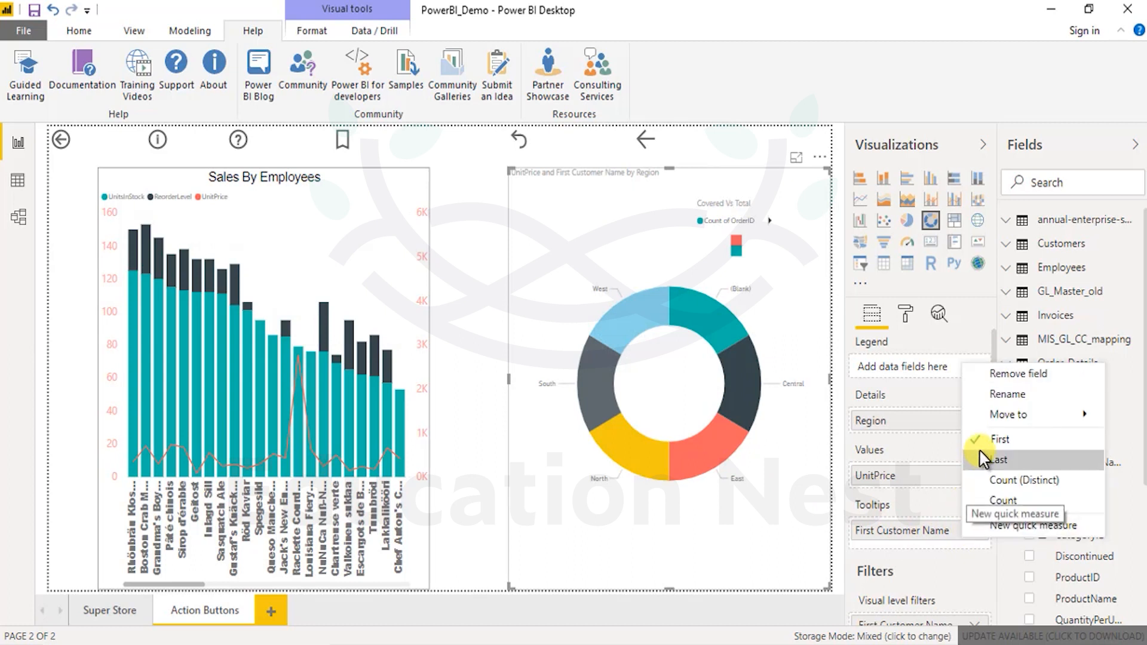
{"action": "left_click", "coordinate": [986, 499]}
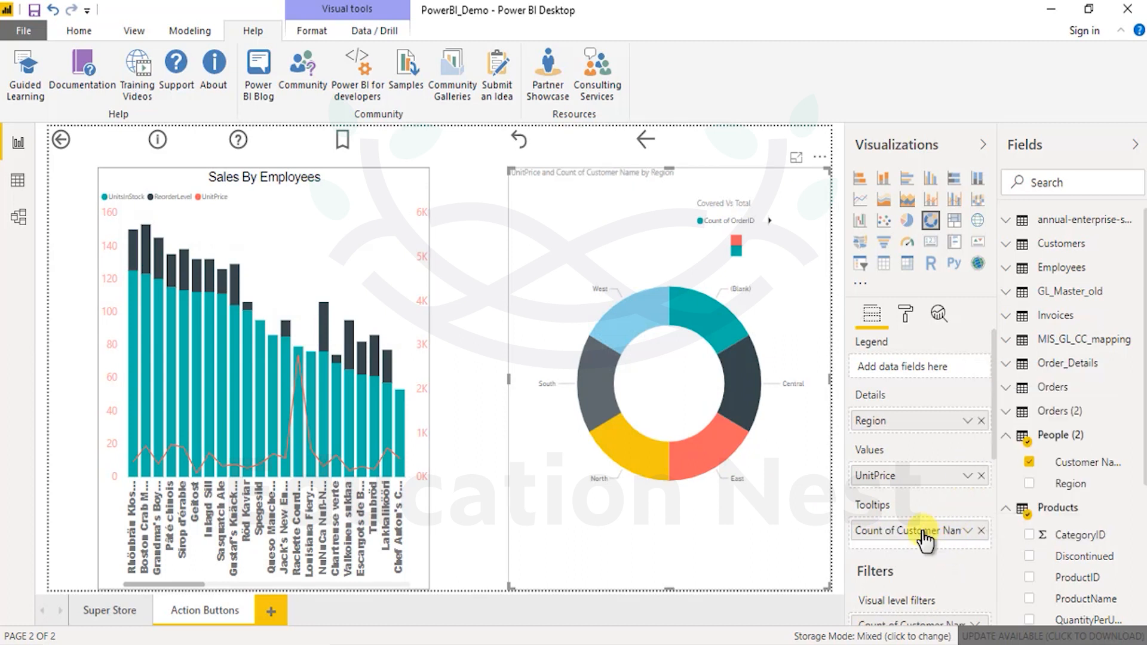
{"action": "mouse_move", "coordinate": [745, 403]}
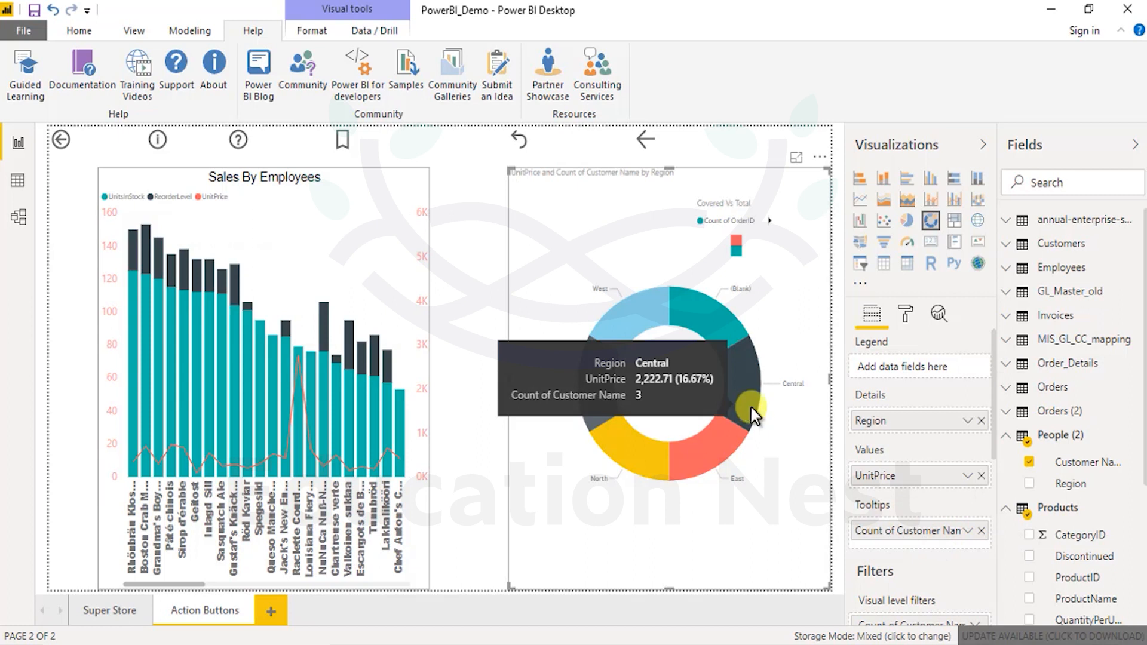
{"action": "mouse_move", "coordinate": [686, 461]}
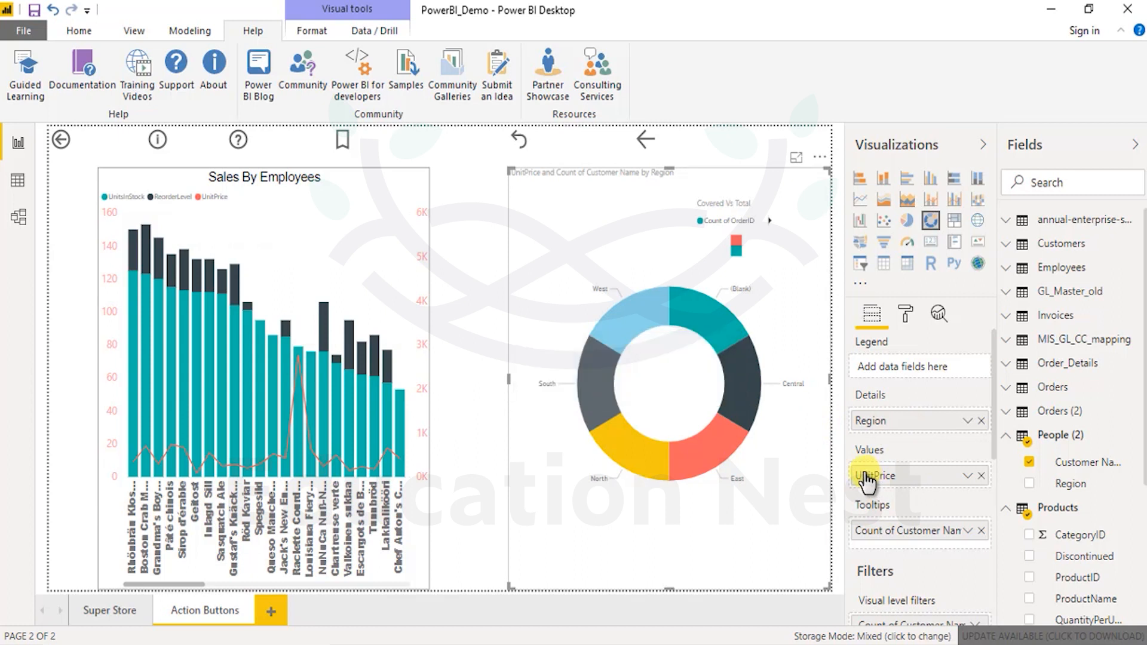
{"action": "mouse_move", "coordinate": [726, 334]}
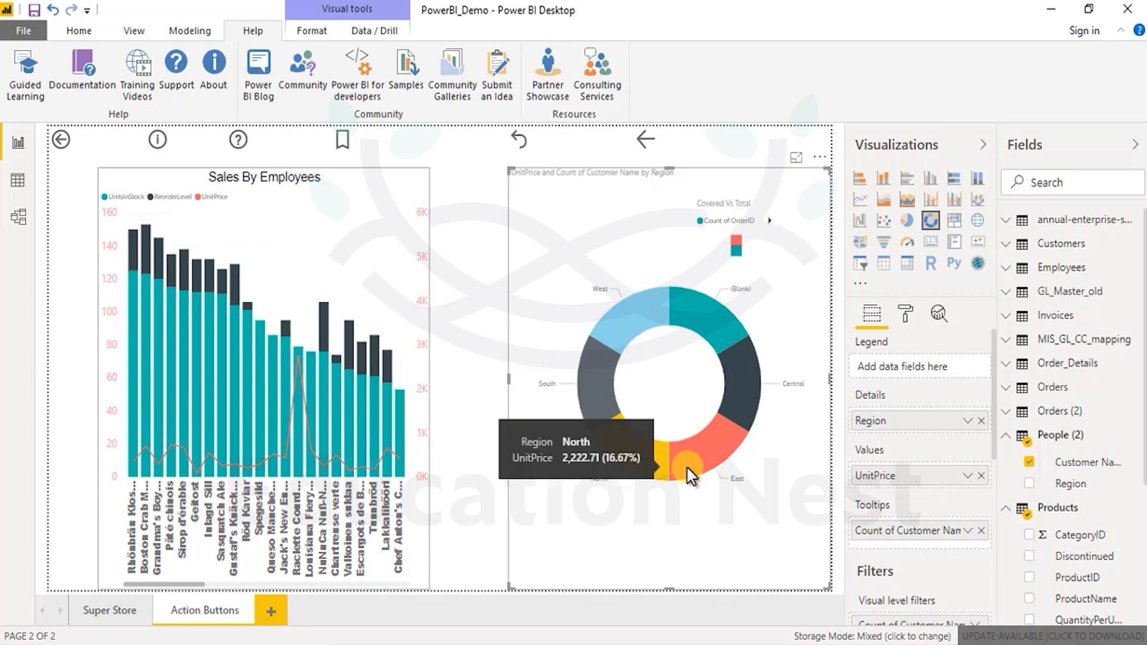
Replace UnitPrice in the donut chart's Values with Count of Customer Name, and add Region from People (2) to the Legend
{"action": "left_click_drag", "start_coordinate": [920, 531], "coordinate": [959, 495]}
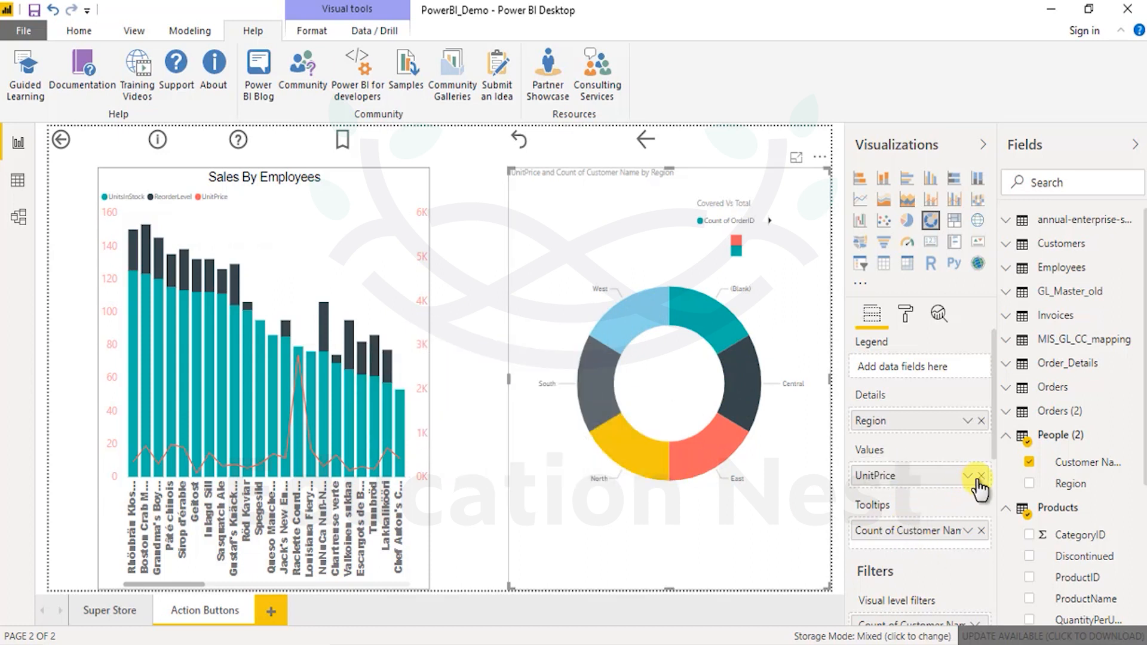
{"action": "left_click_drag", "start_coordinate": [918, 525], "coordinate": [916, 481]}
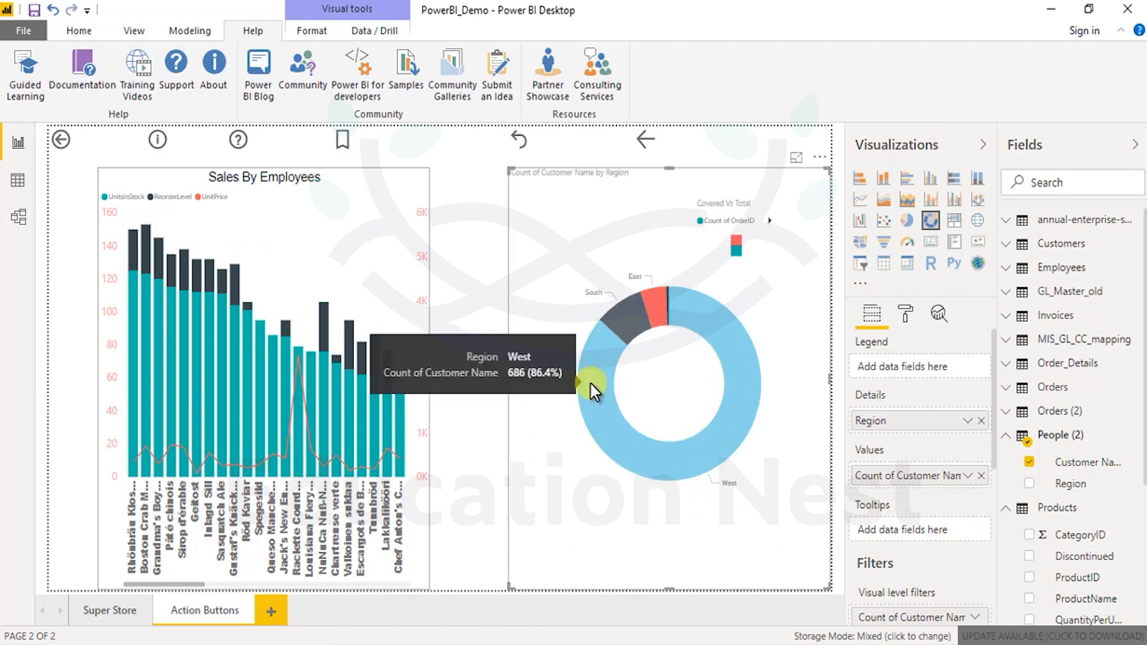
{"action": "mouse_move", "coordinate": [600, 398]}
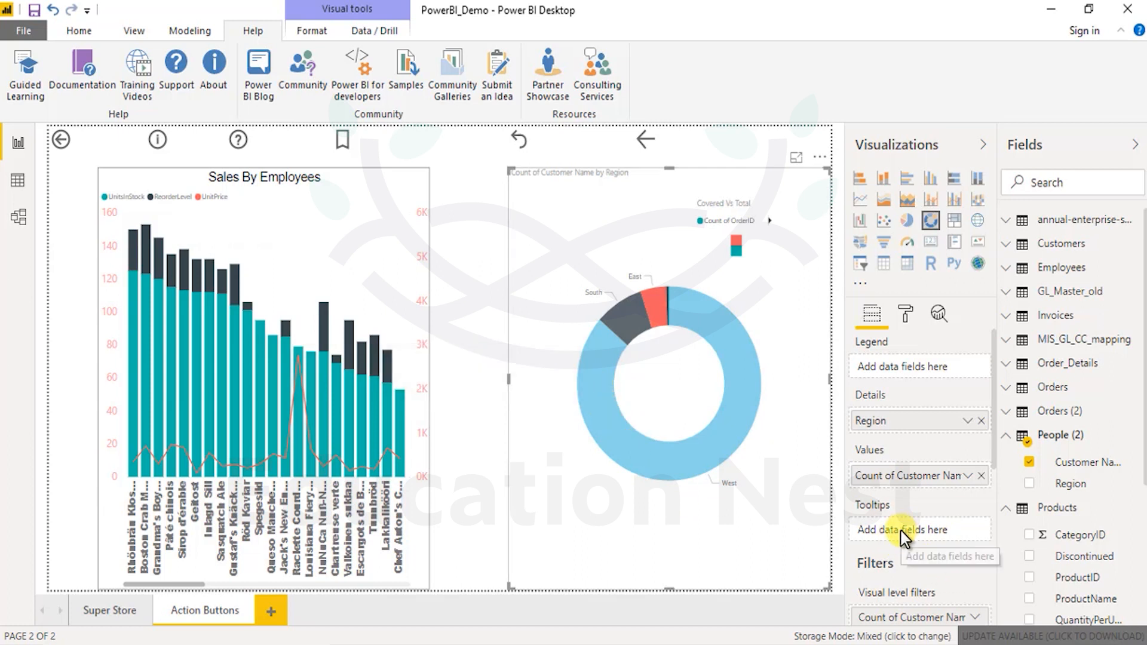
{"action": "left_click_drag", "start_coordinate": [1070, 484], "coordinate": [938, 373]}
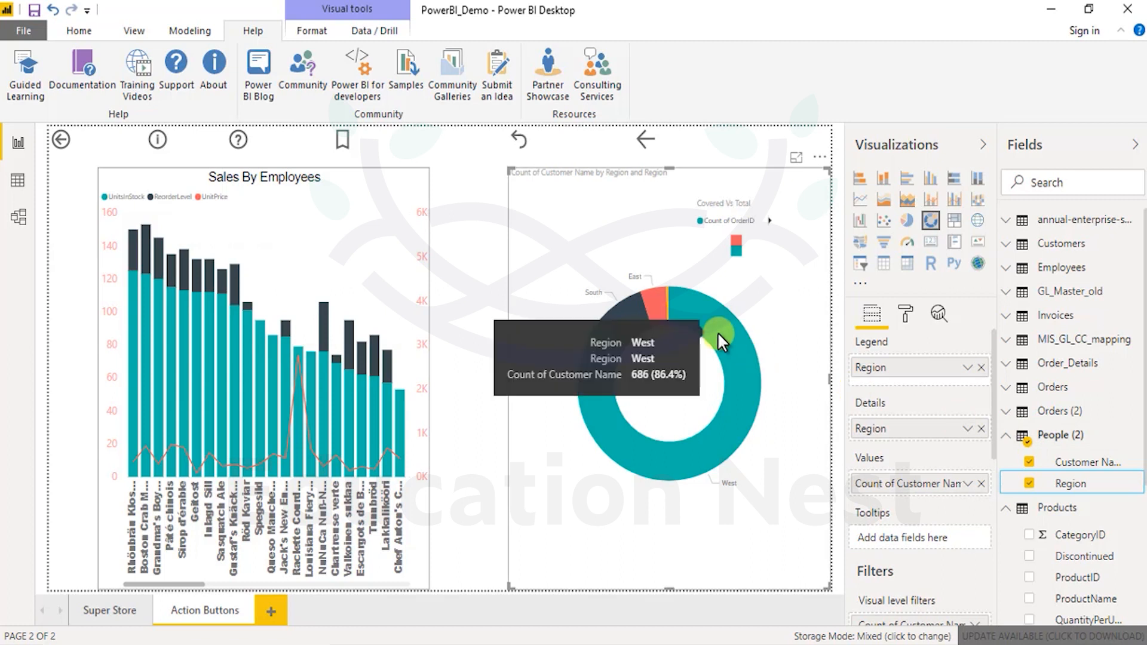